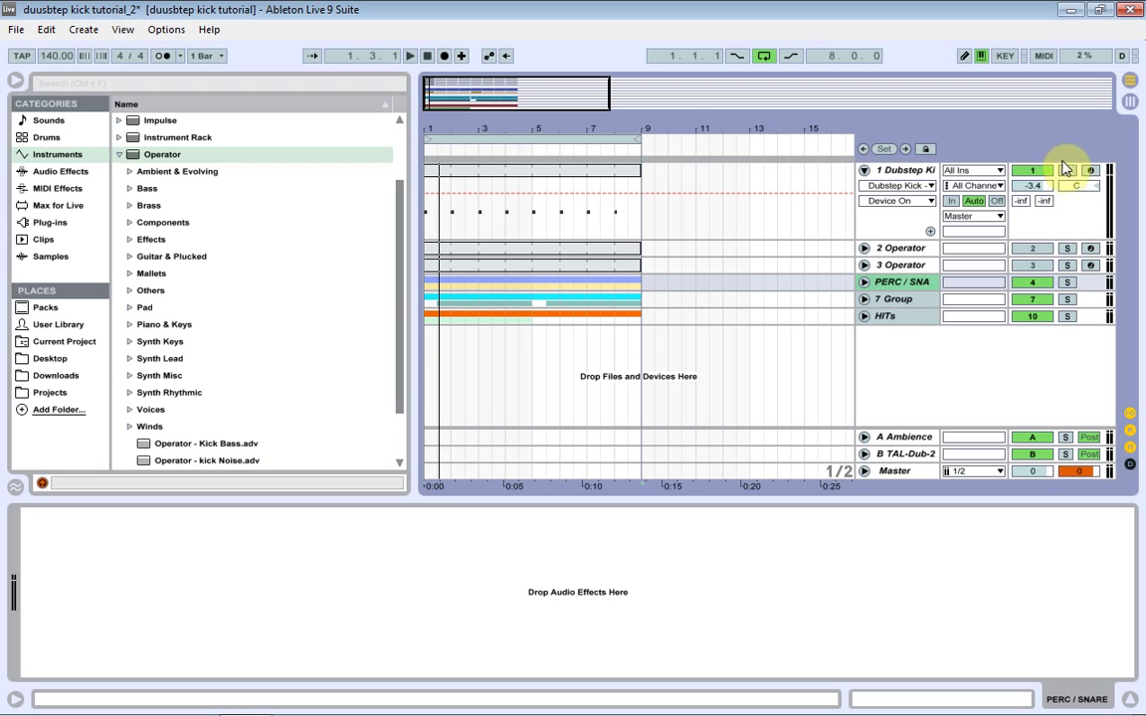
Step: Listen to the soloed Dubstep Kick track, playing the full sound and the rack's Trans chain on its own
{"action": "left_click", "coordinate": [899, 170]}
{"action": "key", "text": "space"}
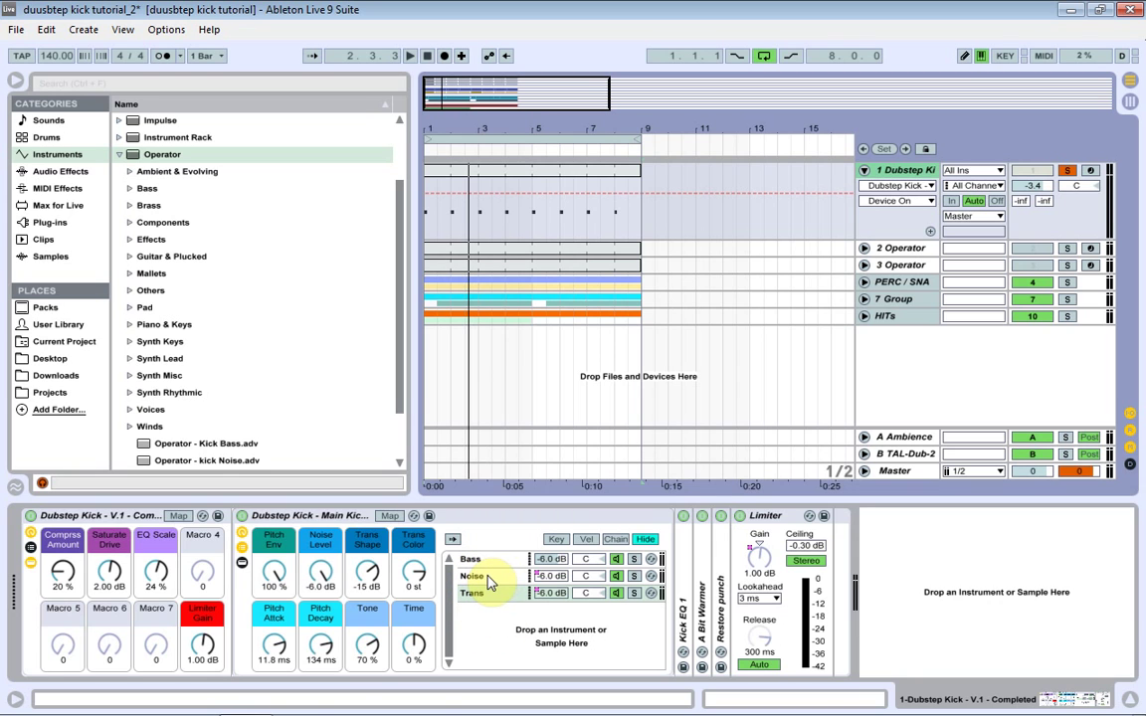
{"action": "left_click", "coordinate": [632, 593]}
{"action": "key", "text": "space"}
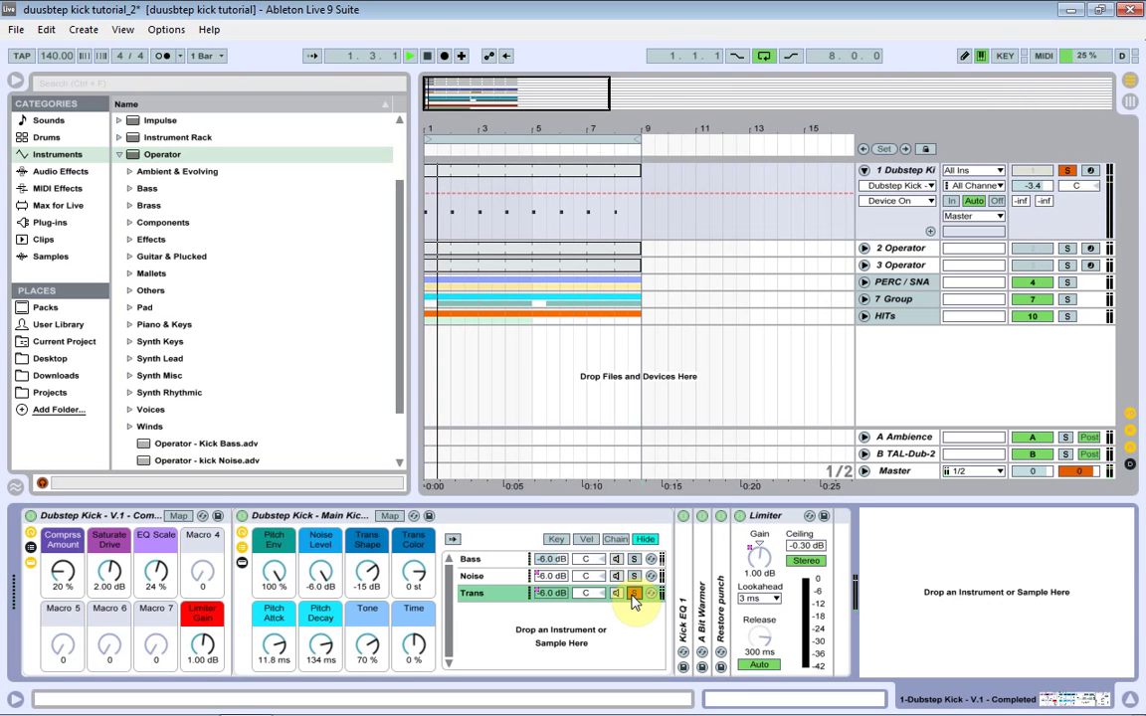
{"action": "key", "text": "space"}
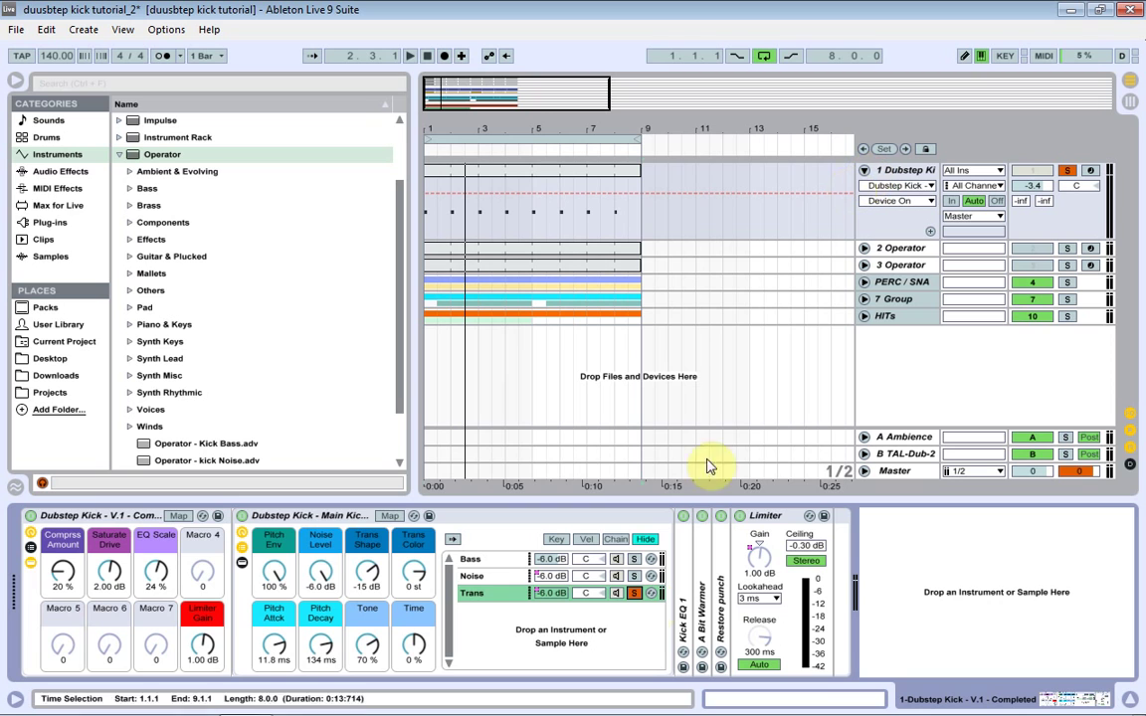
Step: Deactivate the Dubstep Kick rack and take its track out of solo
{"action": "left_click", "coordinate": [30, 516]}
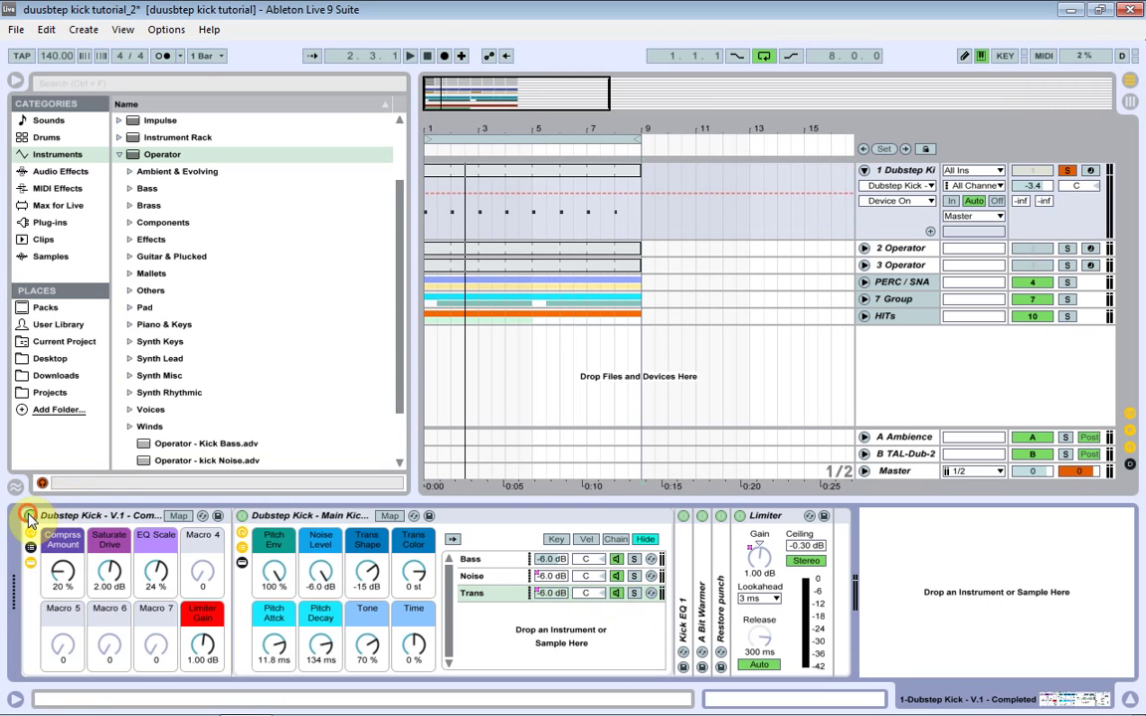
{"action": "left_click", "coordinate": [1066, 171]}
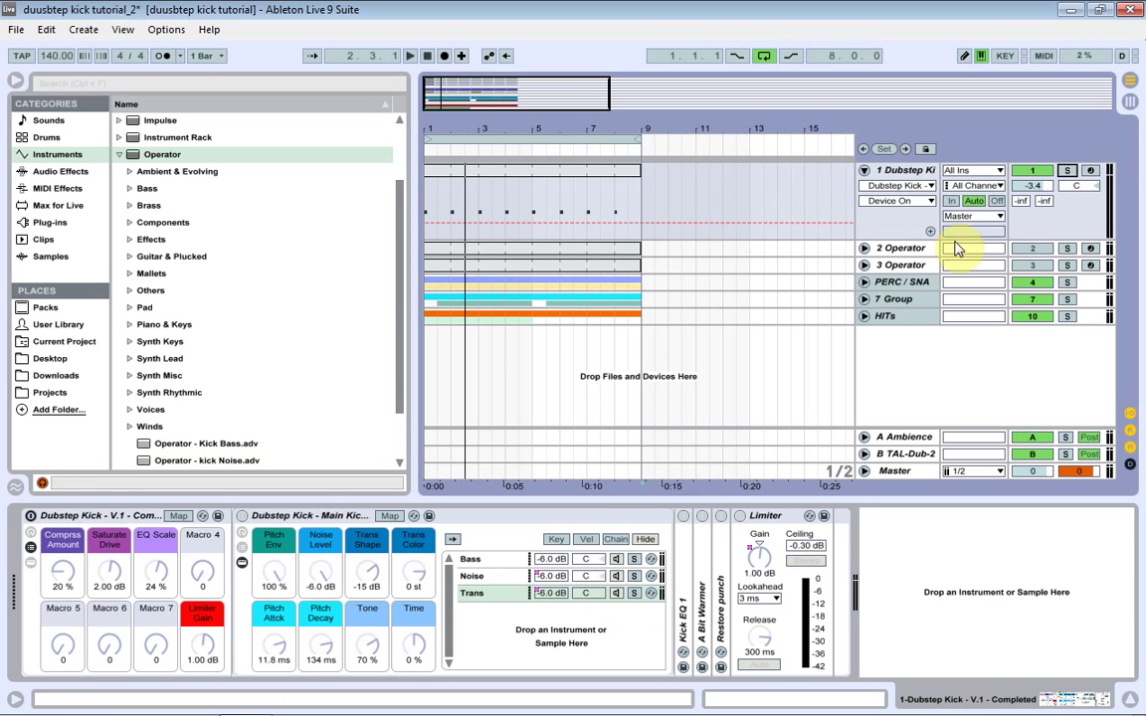
Step: Insert a MIDI track below the 3 Operator track and copy that track's eight-bar clip onto it
{"action": "left_click", "coordinate": [909, 268]}
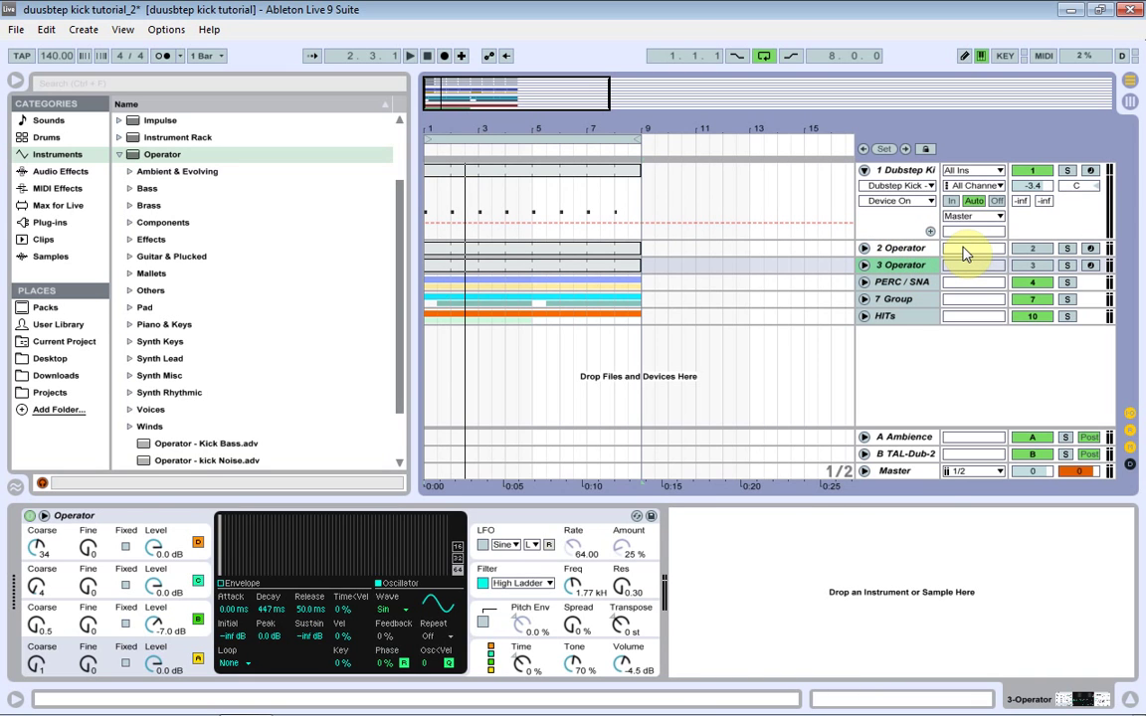
{"action": "key", "text": "ctrl+shift+t"}
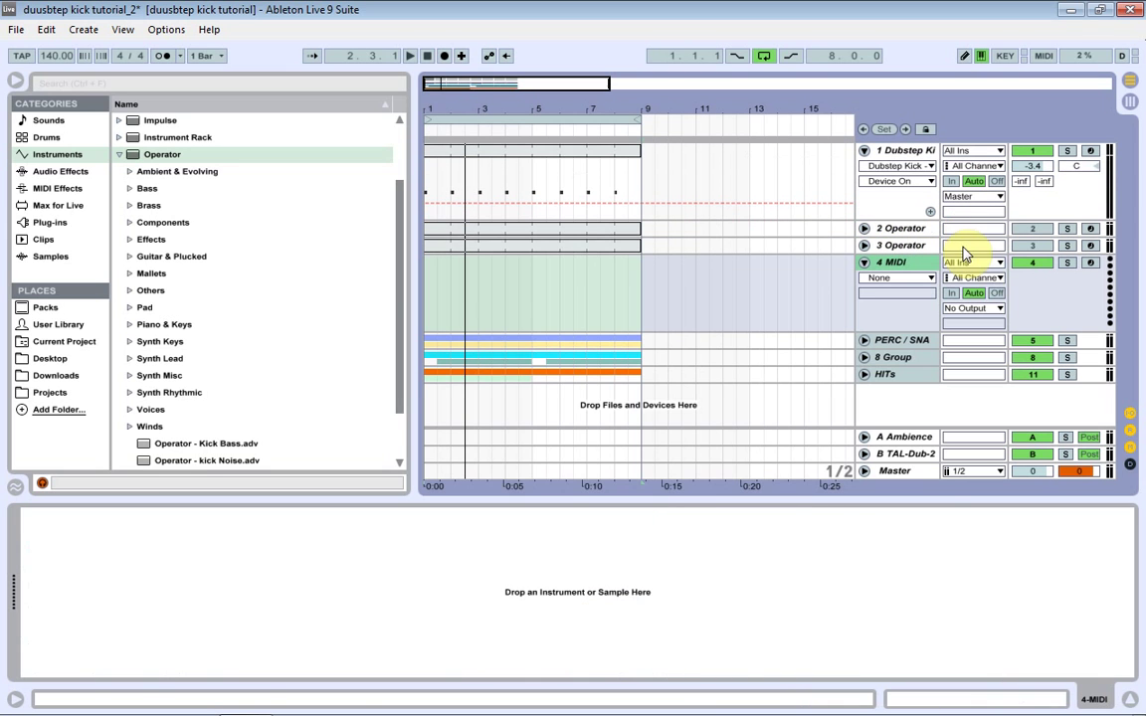
{"action": "left_click", "coordinate": [613, 249]}
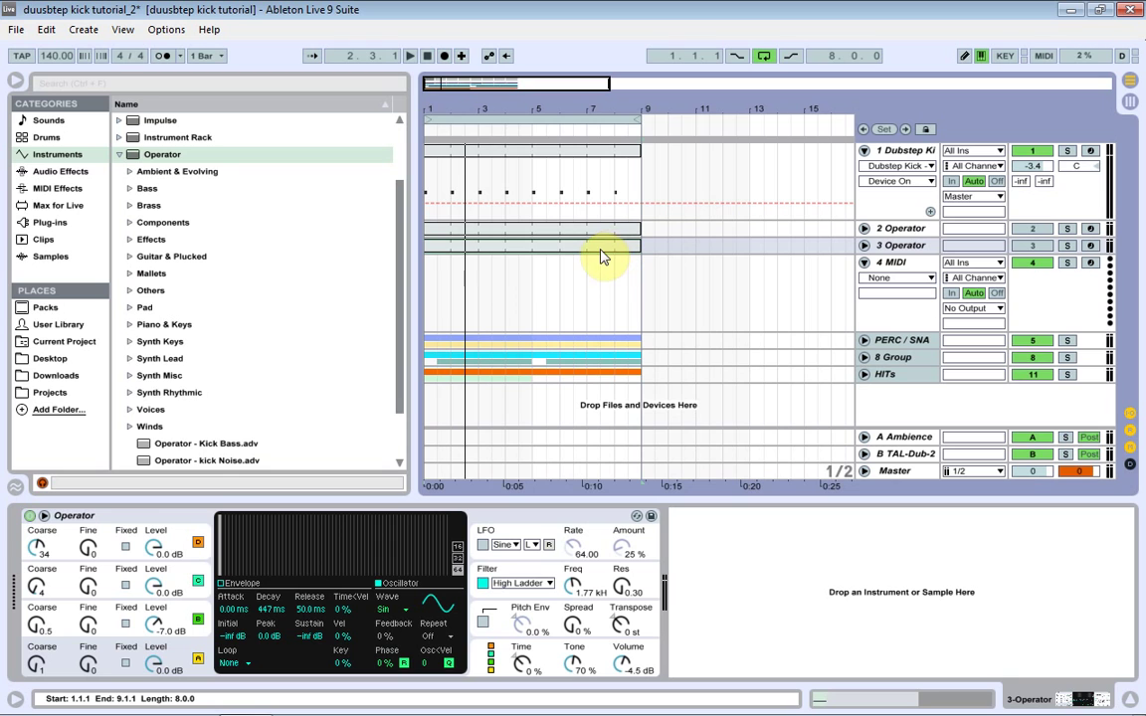
{"action": "left_click_drag", "start_coordinate": [595, 254], "coordinate": [589, 261]}
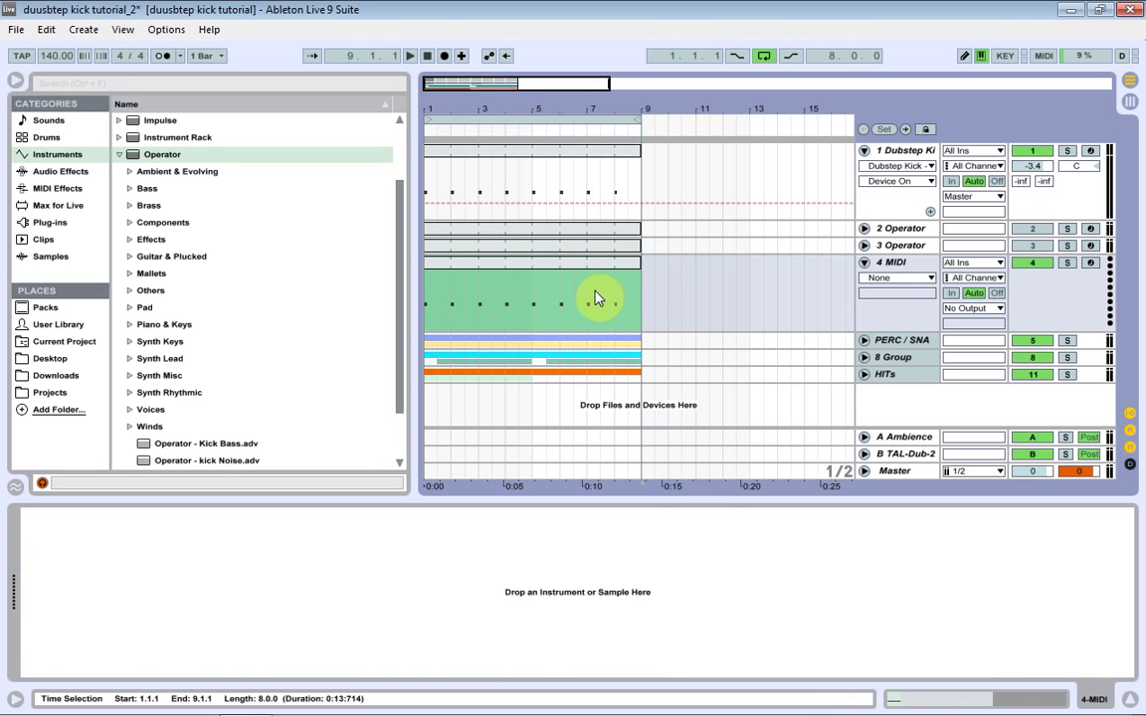
Step: Load a default Operator onto the new MIDI track, solo the track and play it back
{"action": "left_click", "coordinate": [129, 156]}
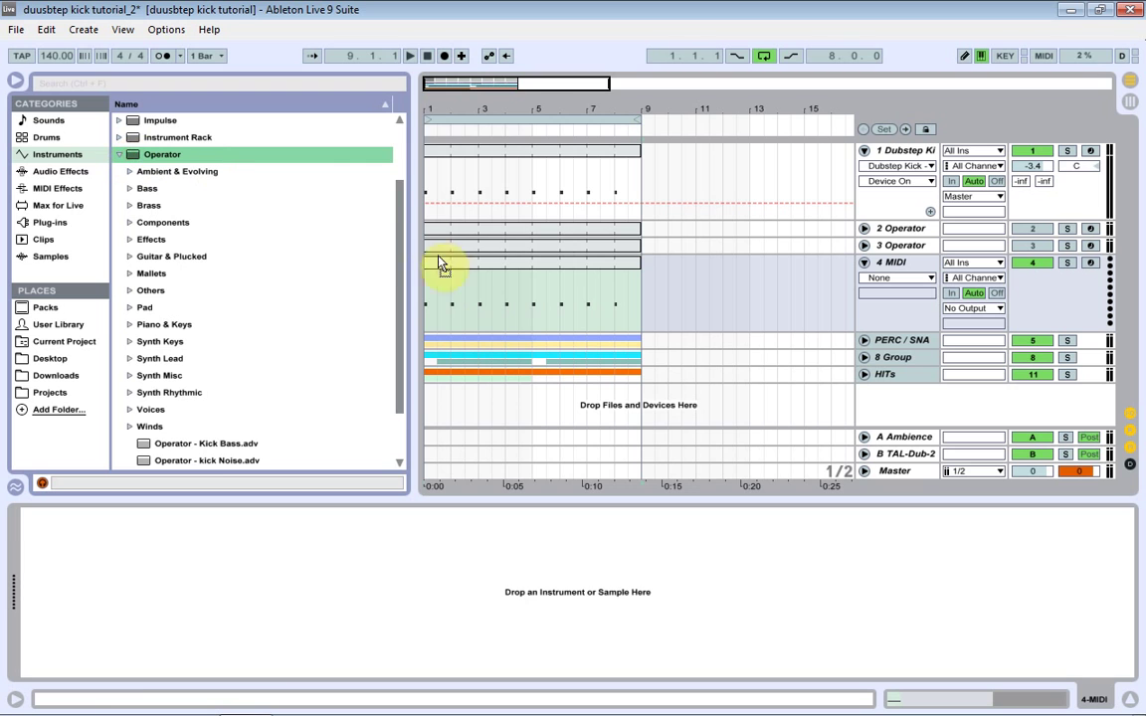
{"action": "left_click_drag", "start_coordinate": [442, 265], "coordinate": [461, 308]}
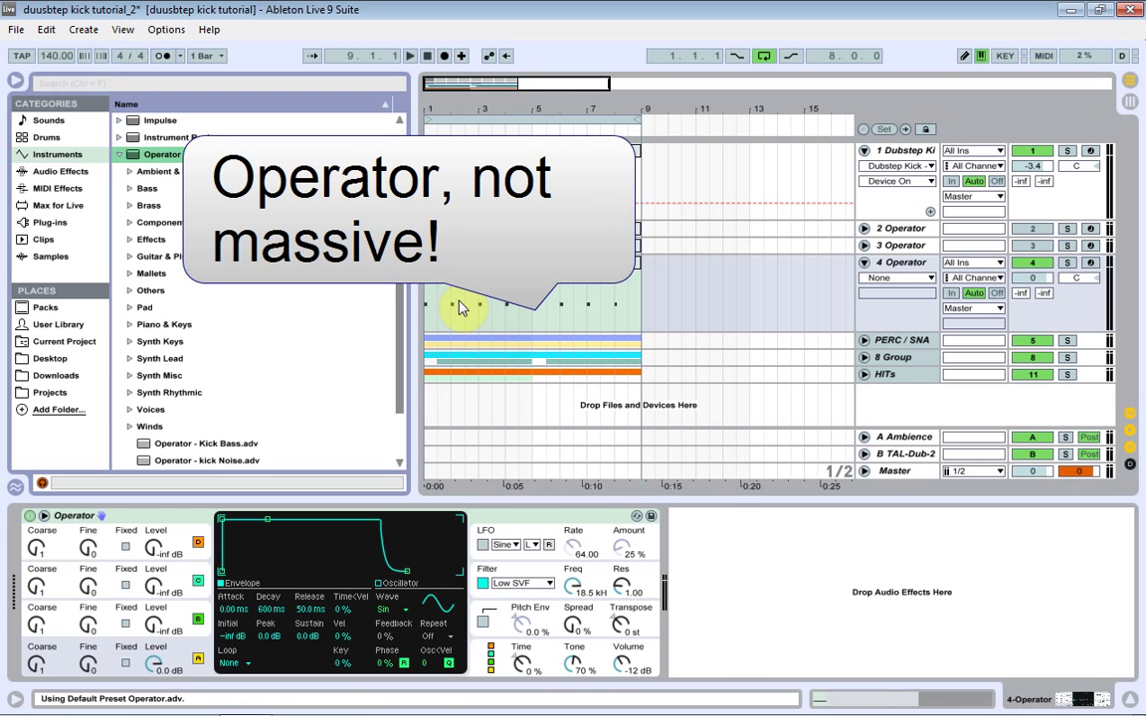
{"action": "left_click", "coordinate": [1066, 262]}
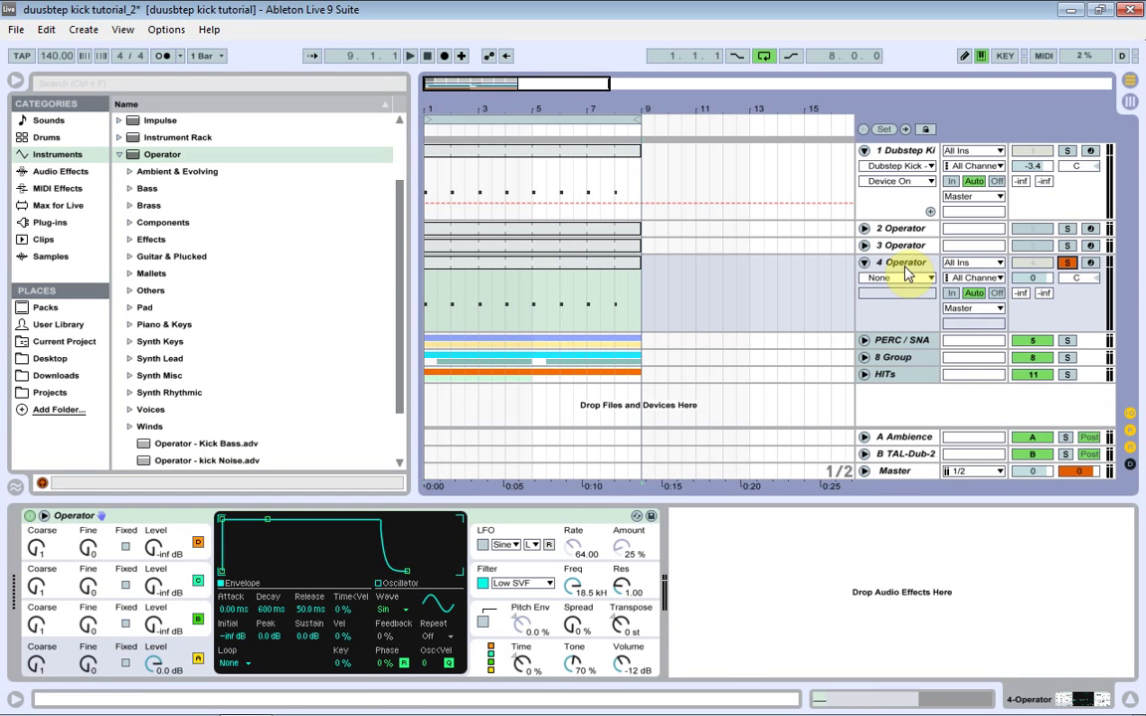
{"action": "key", "text": "space"}
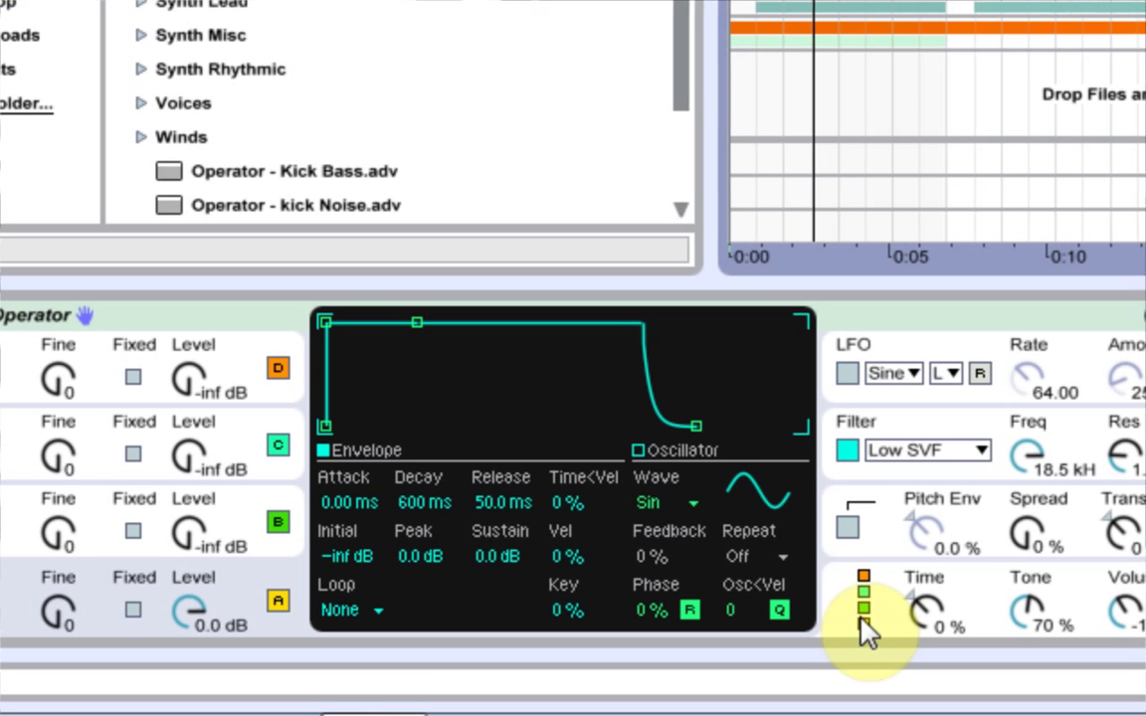
Step: Choose the Operator algorithm in which oscillator D modulates A, B and C, and switch off oscillators C and B
{"action": "left_click", "coordinate": [491, 661]}
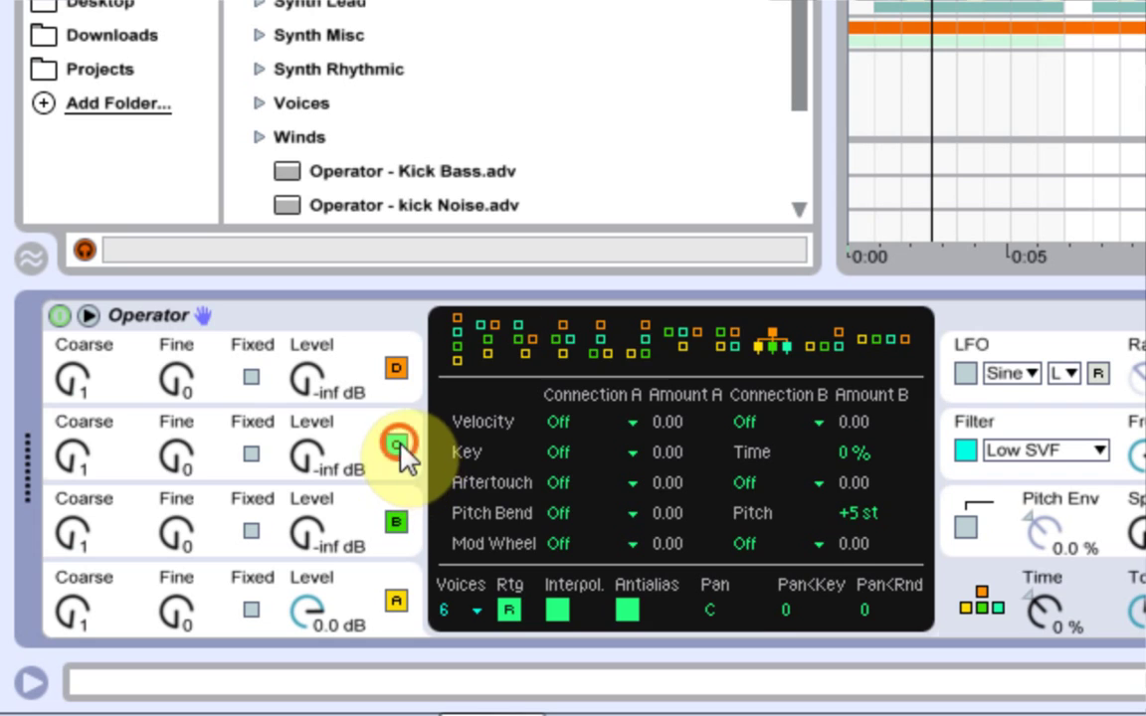
{"action": "left_click", "coordinate": [398, 445]}
{"action": "left_click", "coordinate": [397, 522]}
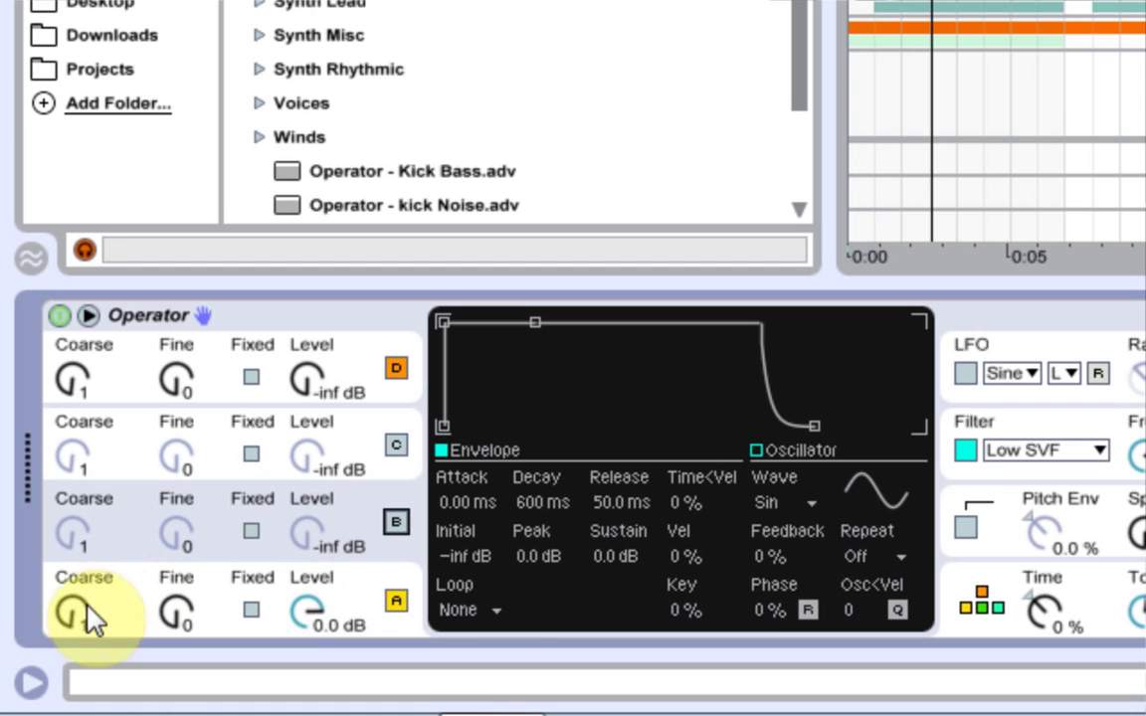
Step: Set oscillator A's coarse tuning to 0.5 and give it a User waveform with 16 editable harmonics
{"action": "left_click_drag", "start_coordinate": [79, 617], "coordinate": [78, 621]}
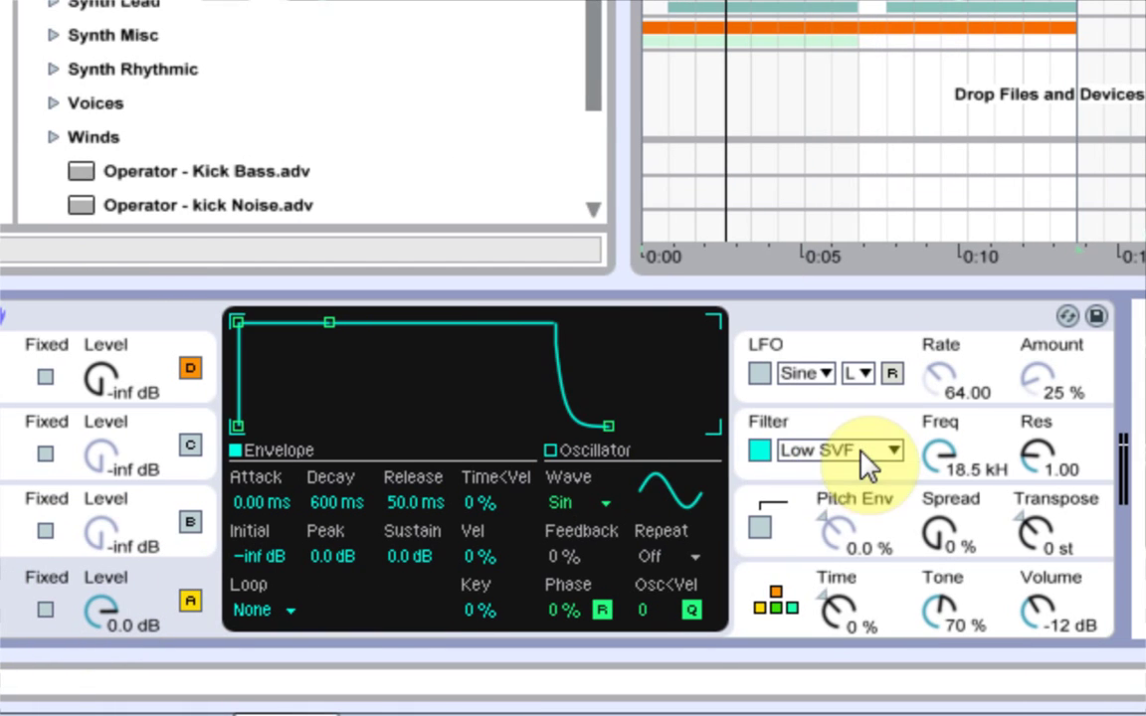
{"action": "left_click", "coordinate": [585, 502]}
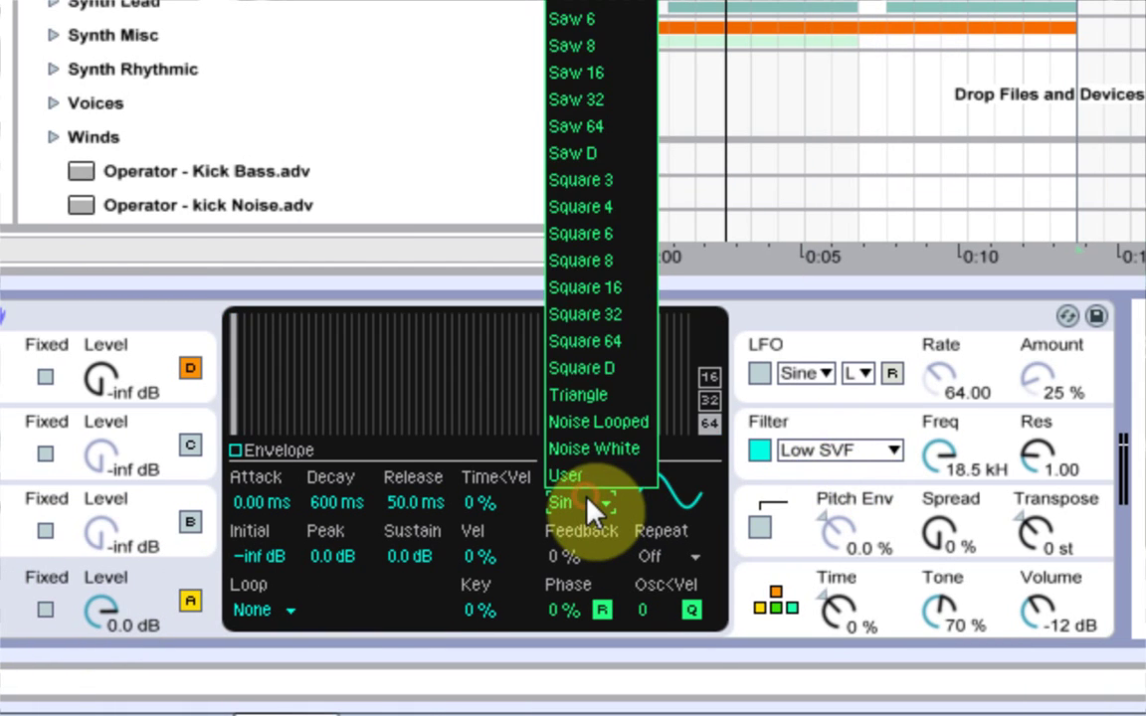
{"action": "left_click", "coordinate": [588, 501]}
{"action": "left_click", "coordinate": [709, 377]}
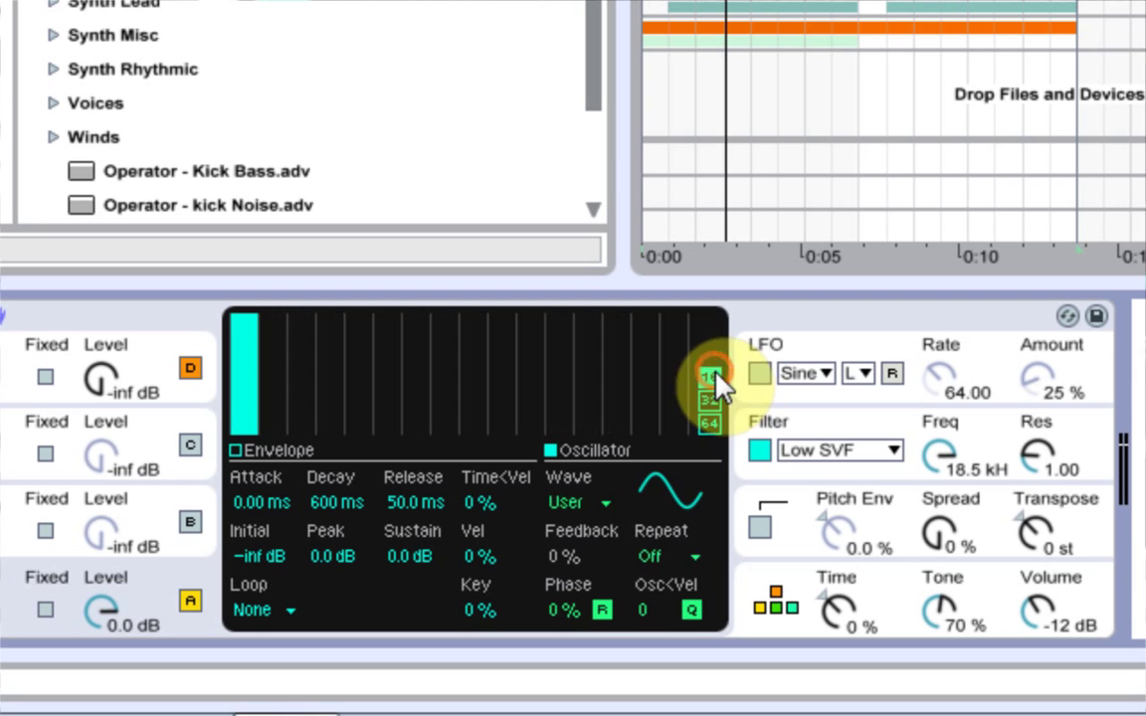
Step: Draw oscillator A's harmonics with the first and third at full level, the second slightly lower and the sixth about half height
{"action": "left_click_drag", "start_coordinate": [243, 386], "coordinate": [286, 348]}
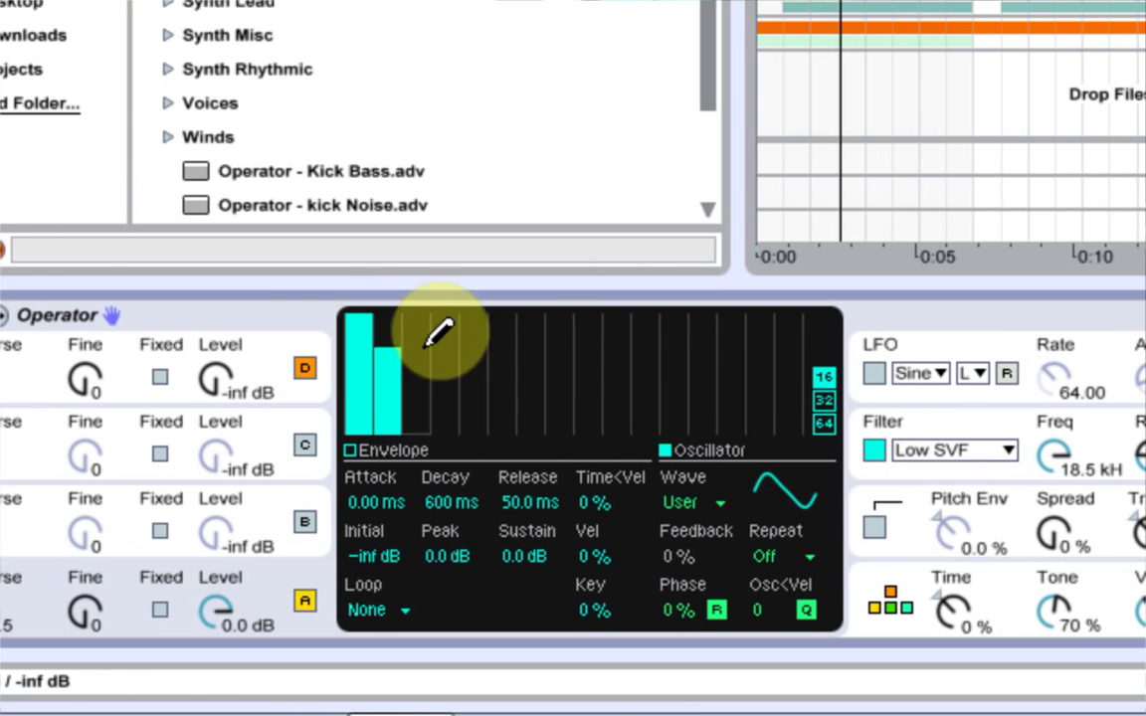
{"action": "left_click_drag", "start_coordinate": [370, 332], "coordinate": [373, 270]}
{"action": "mouse_move", "coordinate": [452, 320]}
{"action": "left_mouse_down"}
{"action": "mouse_move", "coordinate": [467, 353]}
{"action": "mouse_move", "coordinate": [425, 424]}
{"action": "mouse_move", "coordinate": [435, 440]}
{"action": "mouse_move", "coordinate": [445, 374]}
{"action": "mouse_move", "coordinate": [443, 492]}
{"action": "left_mouse_up"}
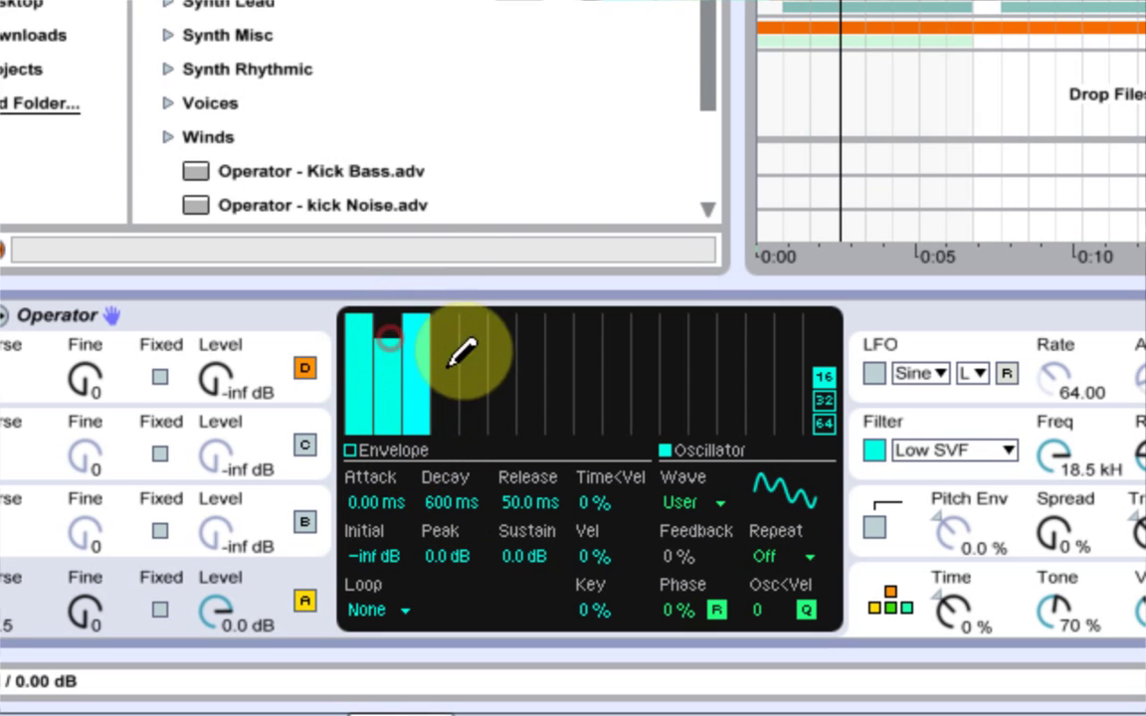
{"action": "left_click", "coordinate": [511, 408]}
{"action": "left_click_drag", "start_coordinate": [514, 396], "coordinate": [510, 370]}
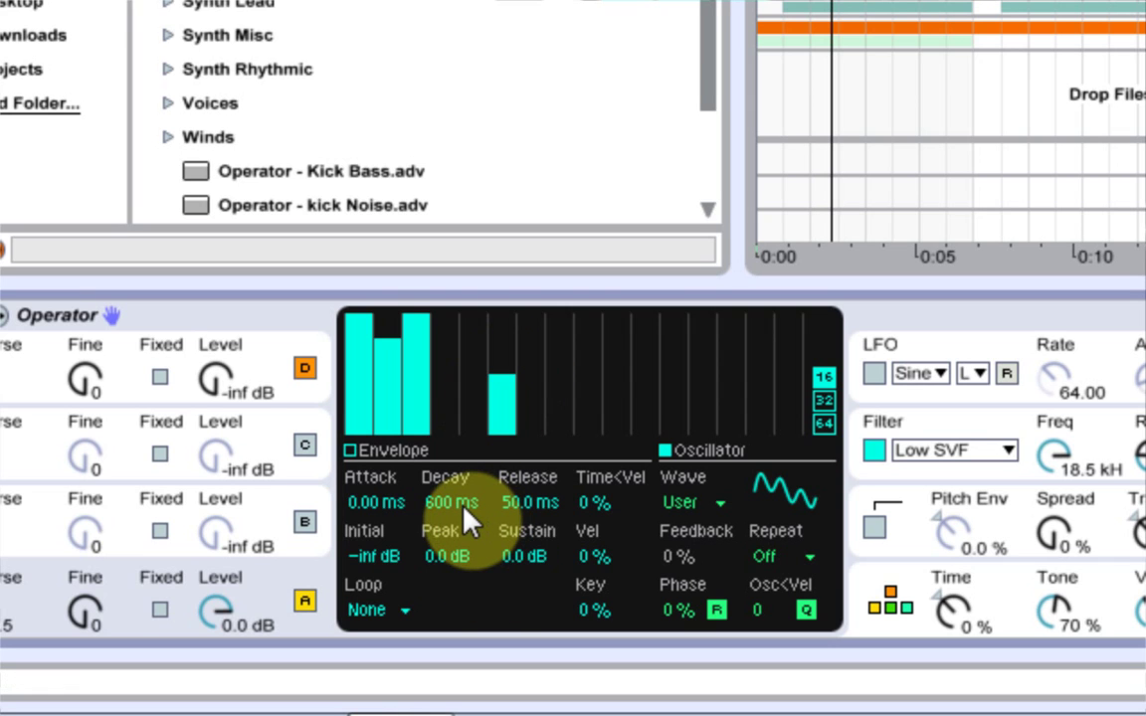
Step: Set oscillator A's envelope sustain to -inf dB and its decay to 356 ms
{"action": "left_click_drag", "start_coordinate": [530, 557], "coordinate": [530, 637]}
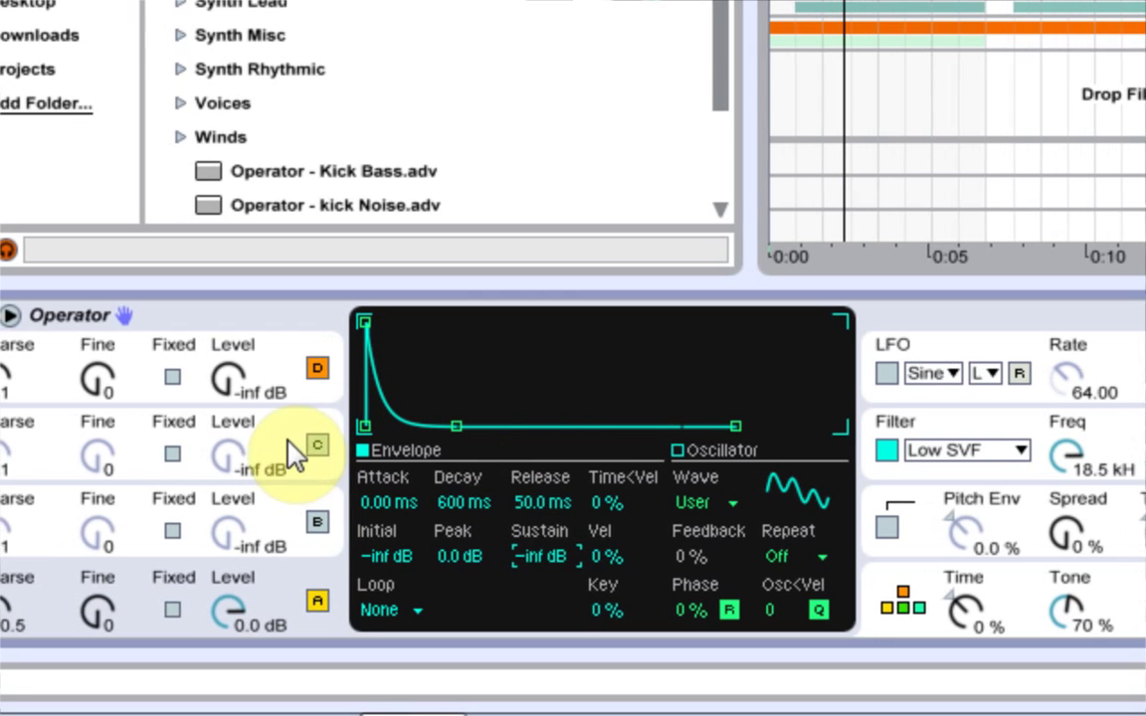
{"action": "mouse_move", "coordinate": [481, 502]}
{"action": "left_mouse_down"}
{"action": "mouse_move", "coordinate": [480, 542]}
{"action": "mouse_move", "coordinate": [478, 513]}
{"action": "left_mouse_up"}
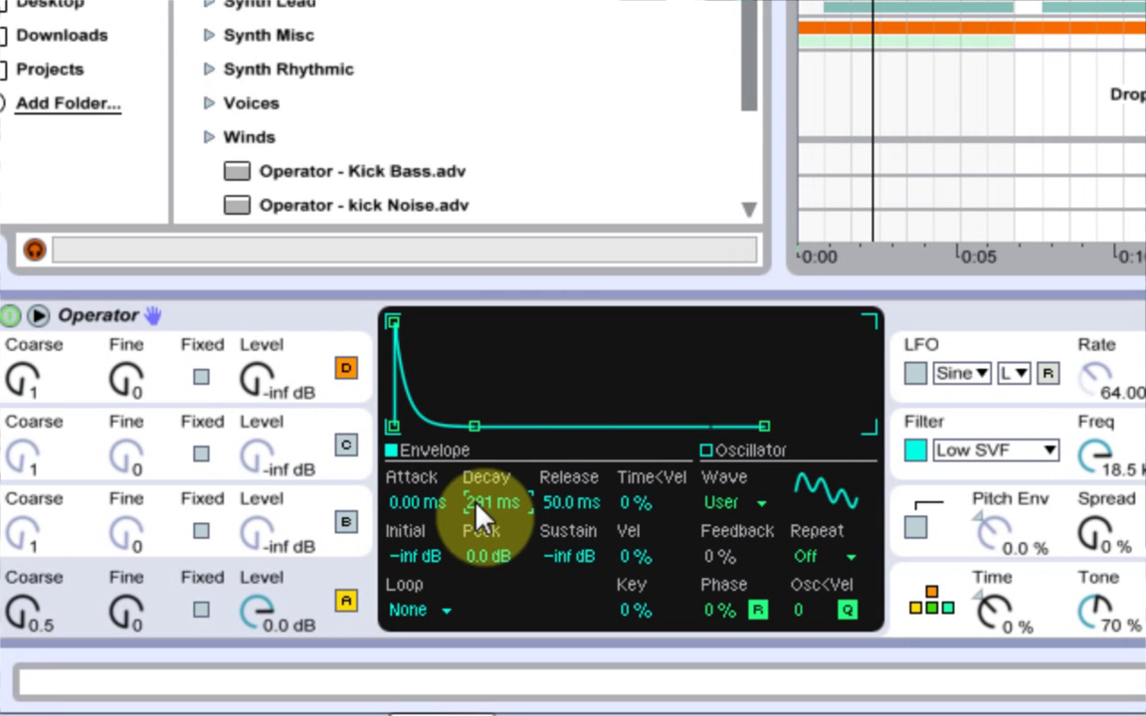
{"action": "type", "text": "356"}
{"action": "key", "text": "Return"}
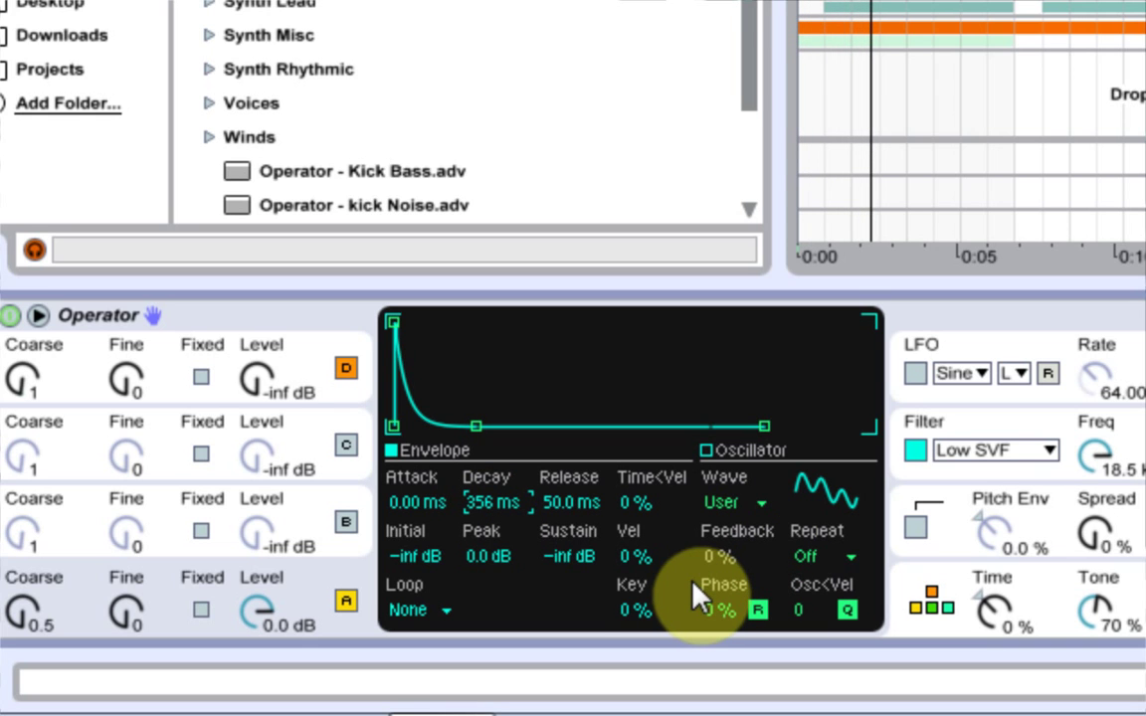
Step: Set oscillator D's coarse tuning to 0.5 and its level to -11 dB
{"action": "left_click", "coordinate": [173, 350]}
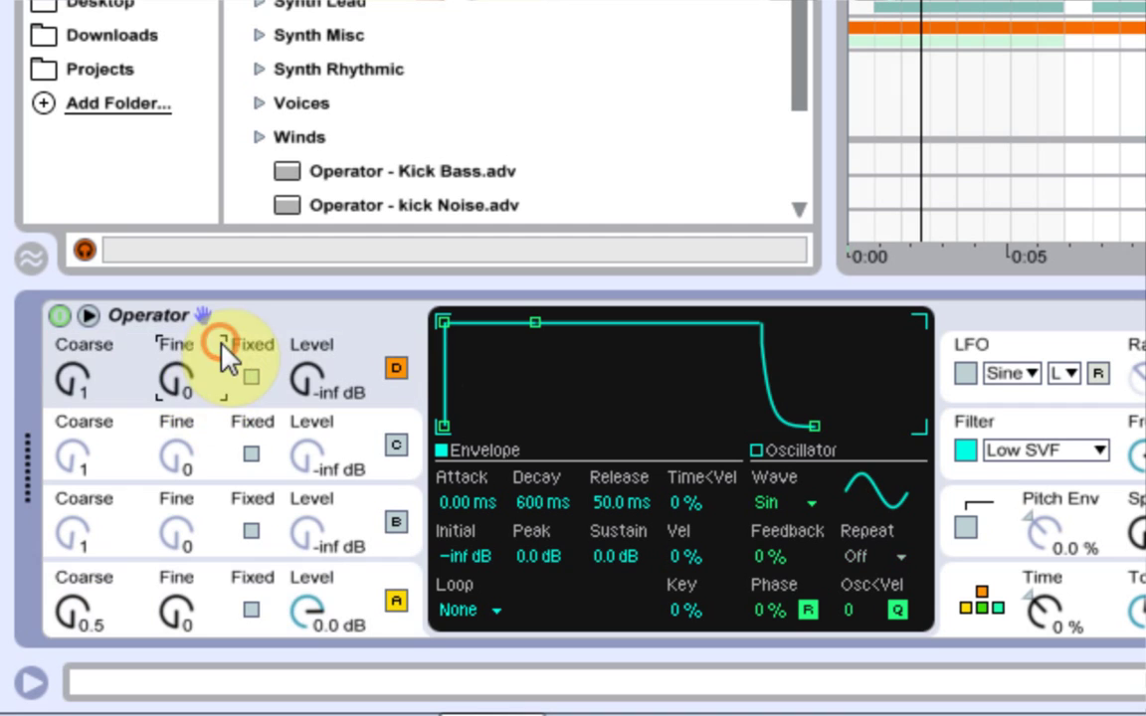
{"action": "mouse_move", "coordinate": [65, 383]}
{"action": "left_mouse_down"}
{"action": "mouse_move", "coordinate": [74, 395]}
{"action": "mouse_move", "coordinate": [256, 384]}
{"action": "left_mouse_up"}
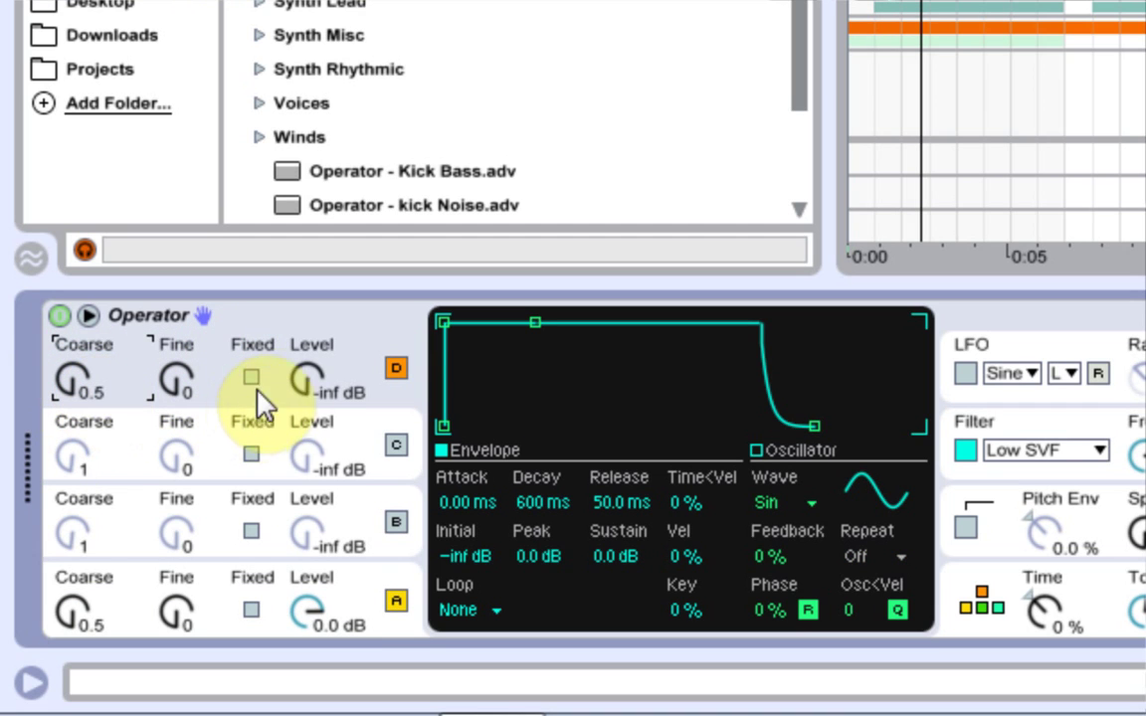
{"action": "left_click", "coordinate": [311, 375]}
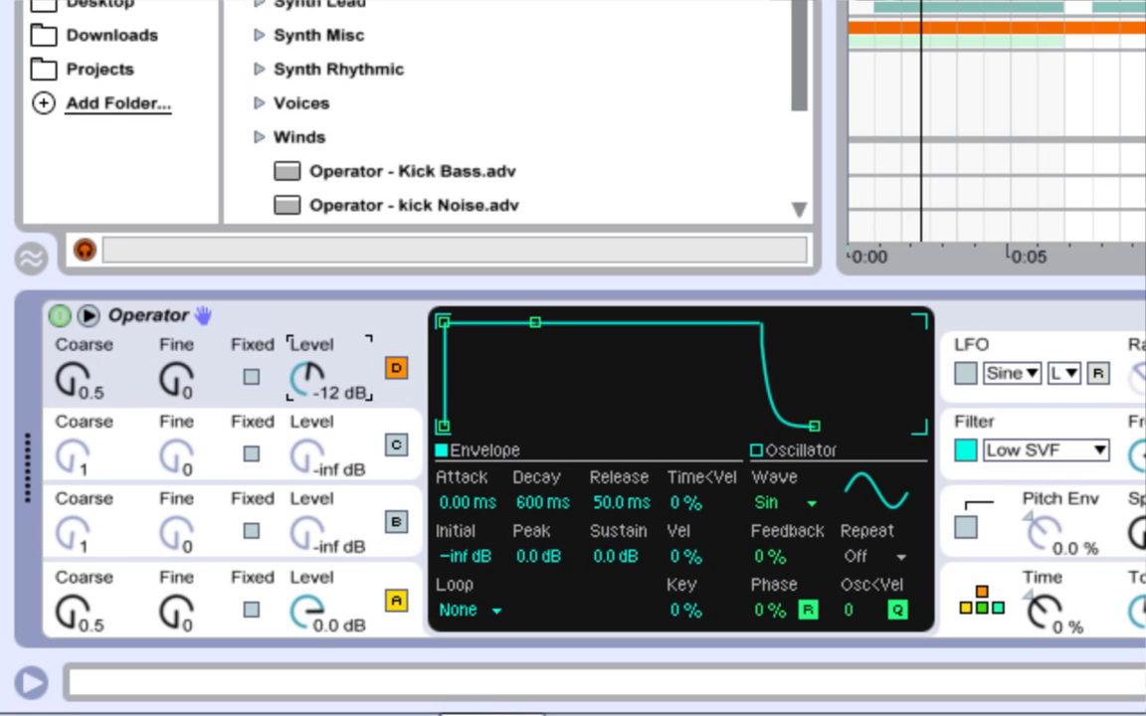
{"action": "left_click_drag", "start_coordinate": [311, 375], "coordinate": [311, 376]}
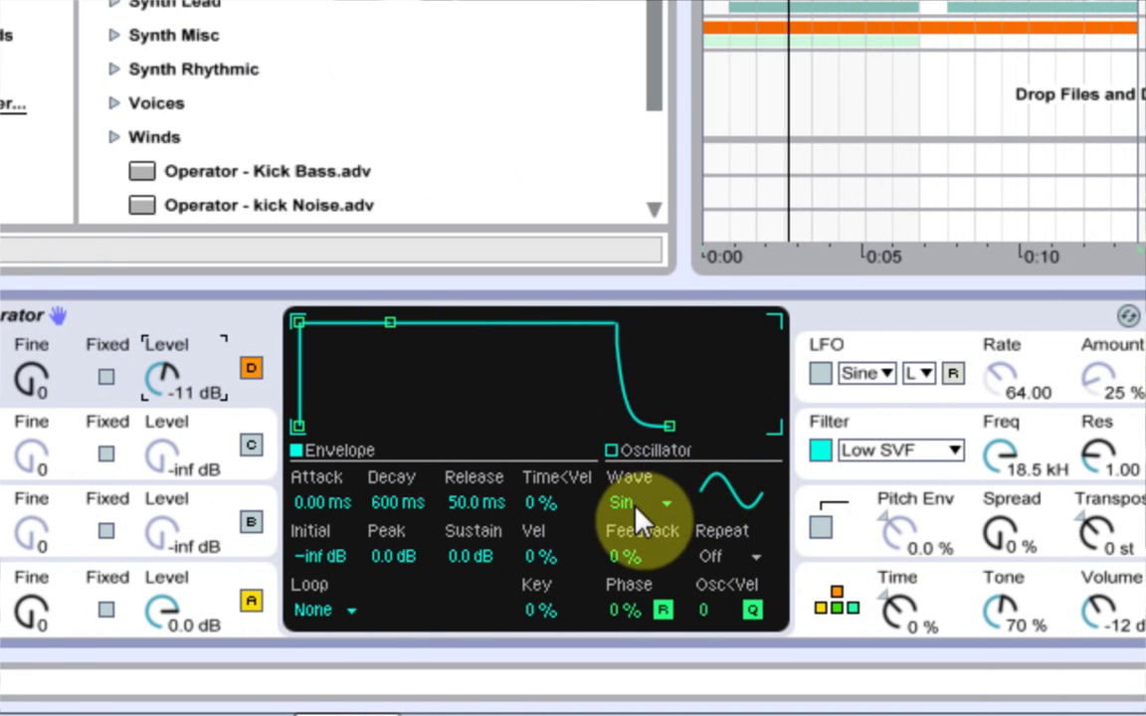
Step: Switch oscillator D's waveform to Saw 16 and set its feedback to 100 %
{"action": "left_click", "coordinate": [765, 503]}
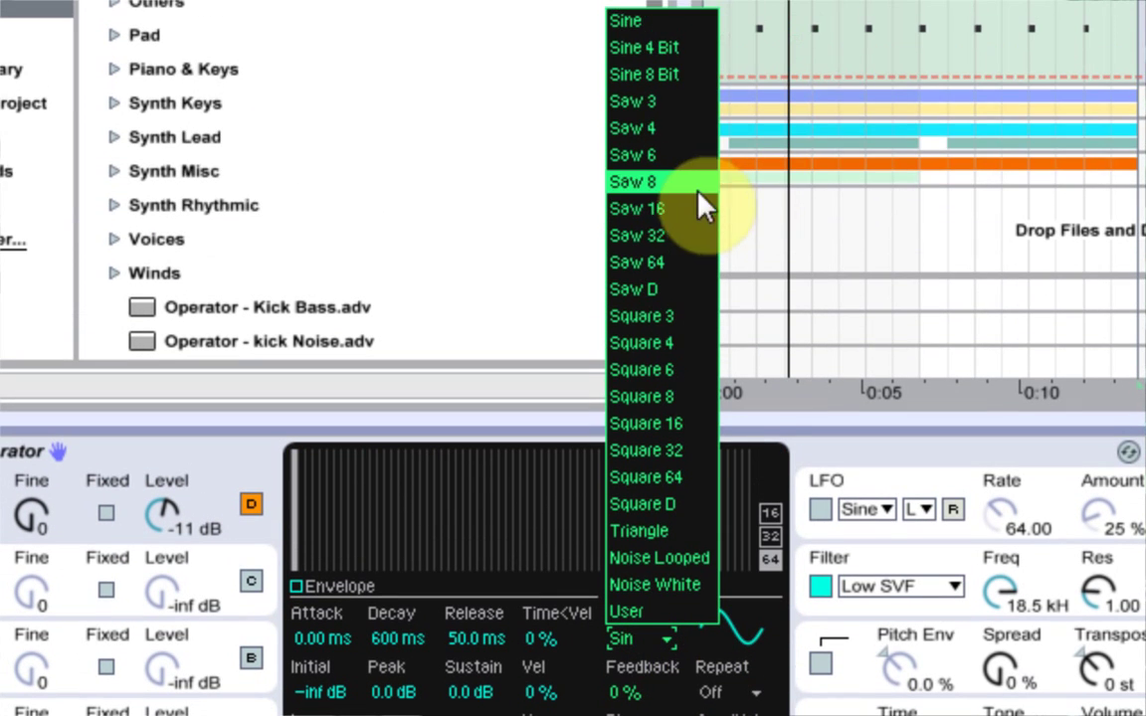
{"action": "left_click", "coordinate": [678, 73]}
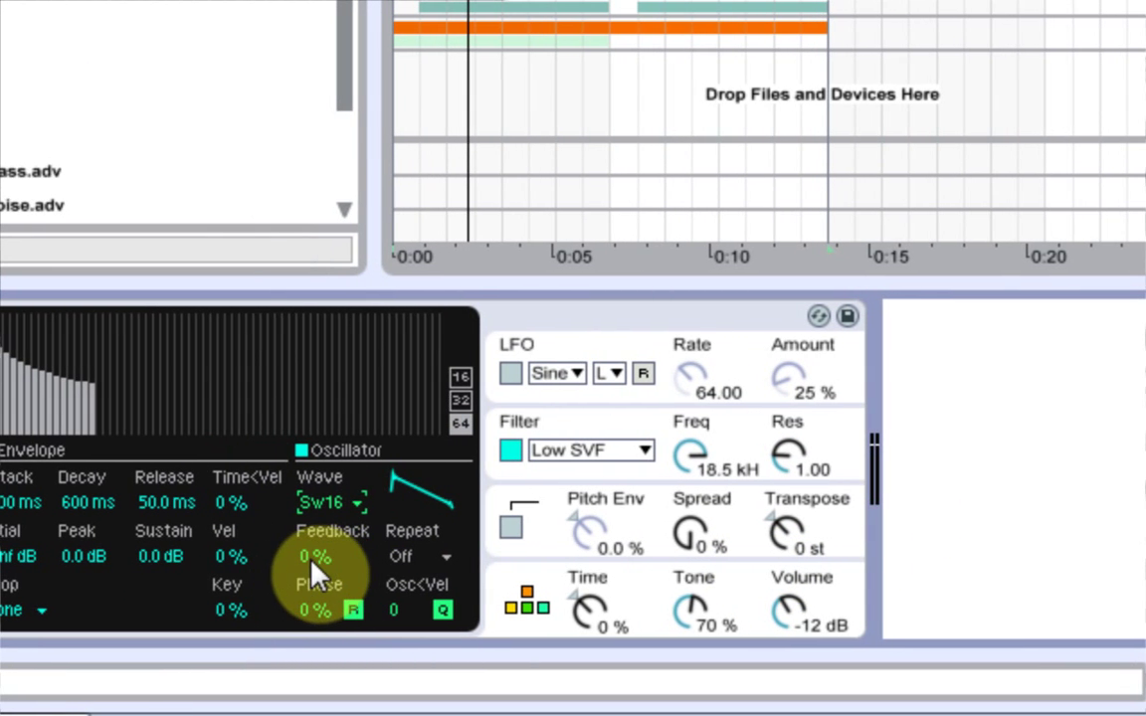
{"action": "mouse_move", "coordinate": [311, 560]}
{"action": "left_mouse_down"}
{"action": "mouse_move", "coordinate": [312, 487]}
{"action": "mouse_move", "coordinate": [316, 556]}
{"action": "left_mouse_up"}
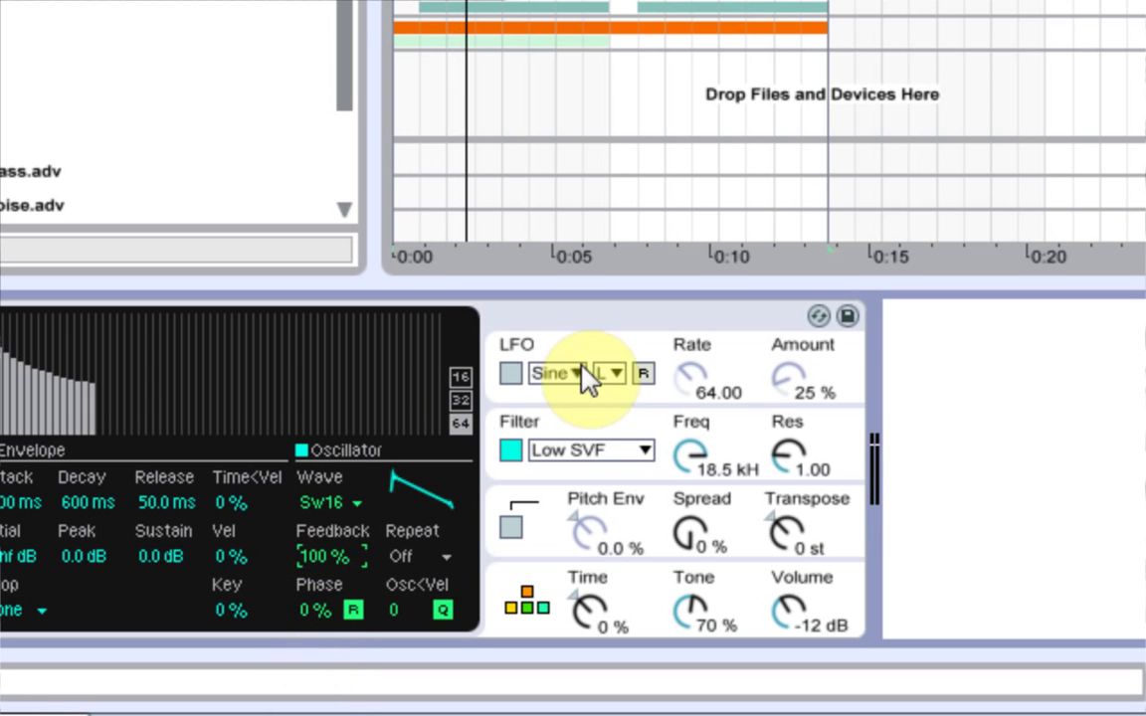
Step: Change Operator's filter type to Low 12dB and set its resonance to 0.30
{"action": "left_click", "coordinate": [563, 428]}
{"action": "left_click", "coordinate": [625, 453]}
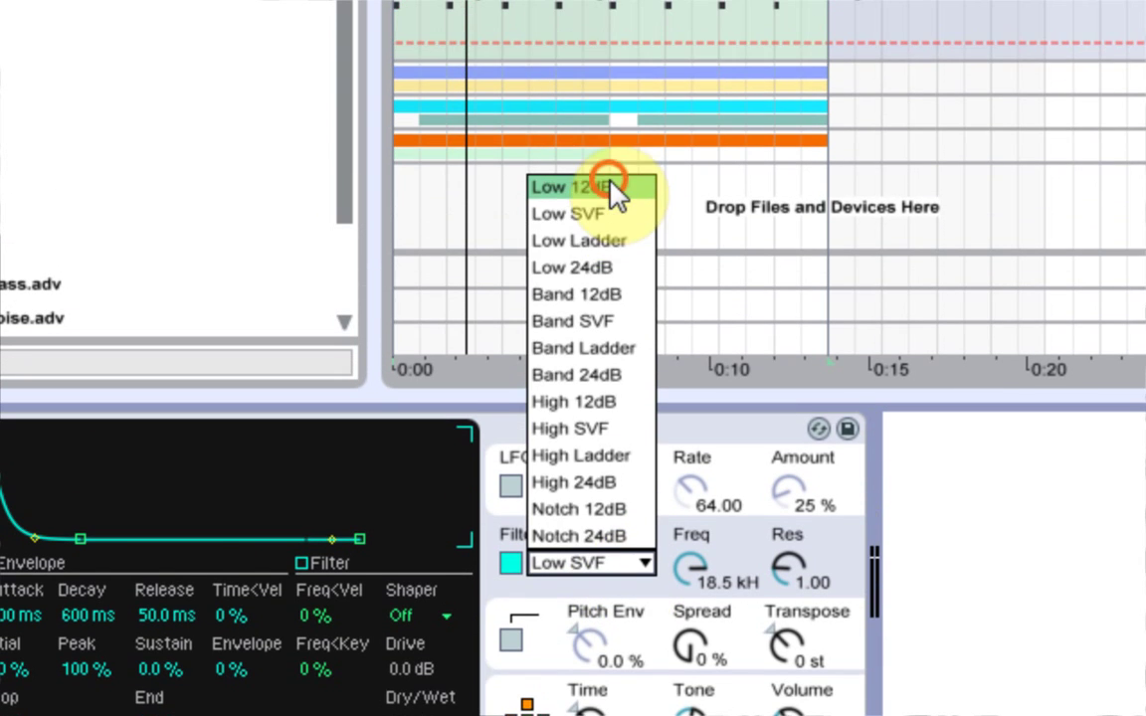
{"action": "left_click", "coordinate": [614, 73]}
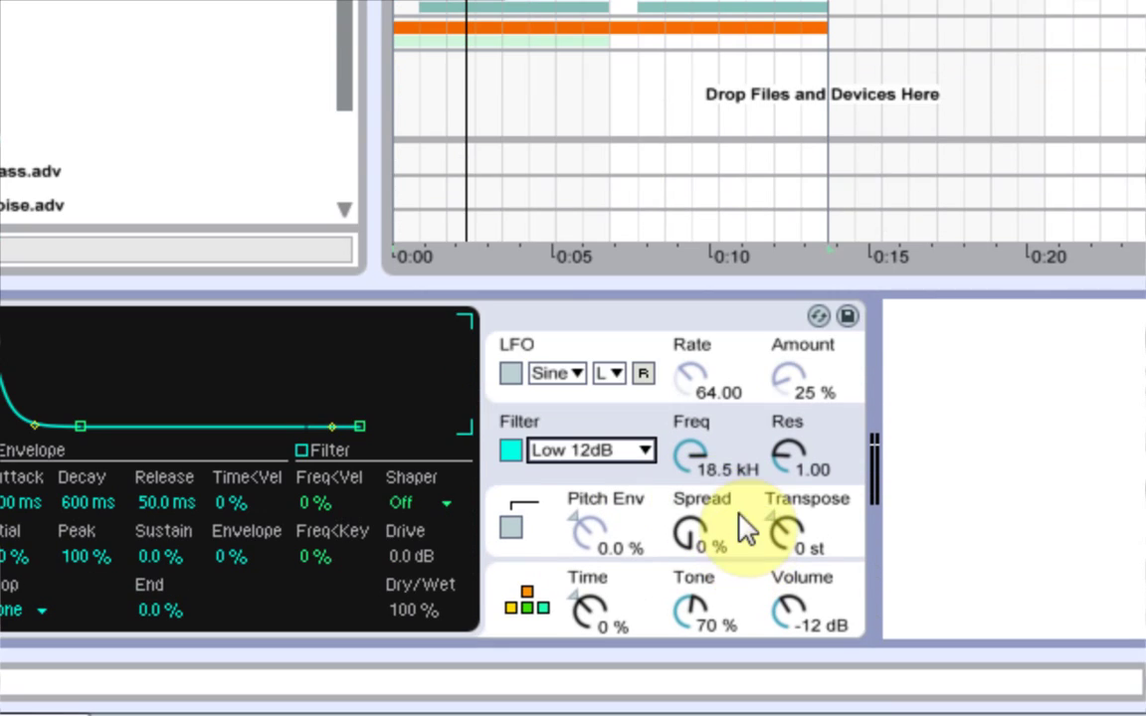
{"action": "mouse_move", "coordinate": [776, 441]}
{"action": "left_mouse_down"}
{"action": "mouse_move", "coordinate": [776, 468]}
{"action": "mouse_move", "coordinate": [796, 448]}
{"action": "left_mouse_up"}
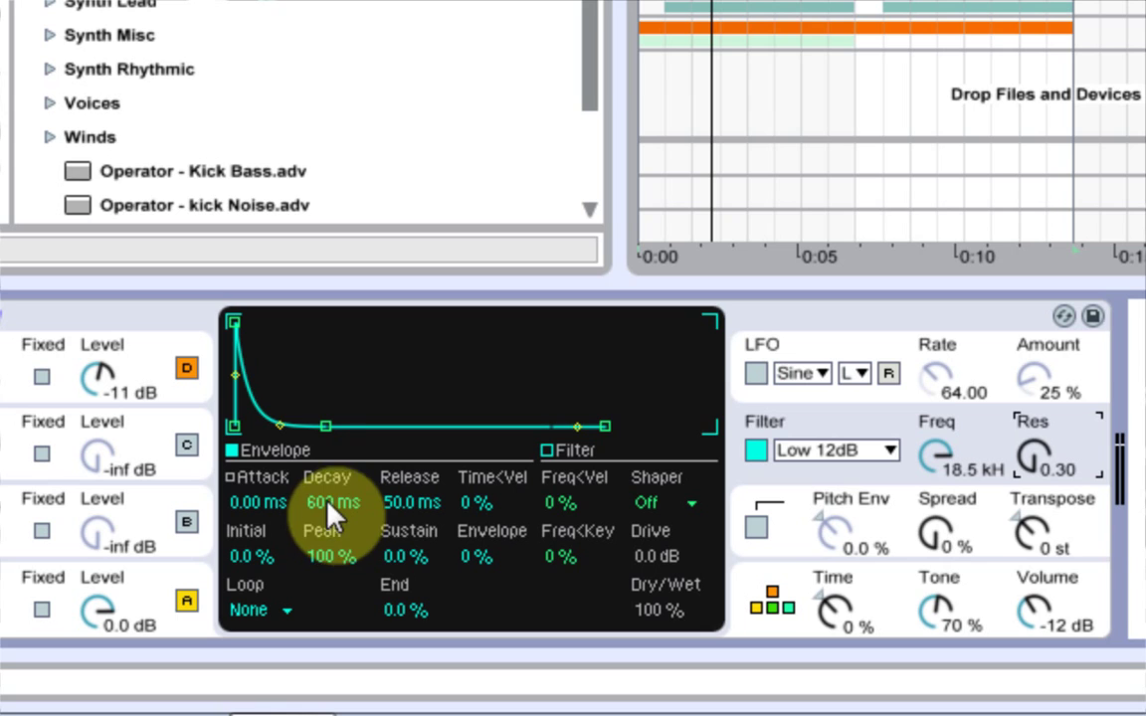
Step: Set the filter envelope's decay to 17.7 ms
{"action": "left_click", "coordinate": [327, 505]}
{"action": "type", "text": "17.7"}
{"action": "key", "text": "Return"}
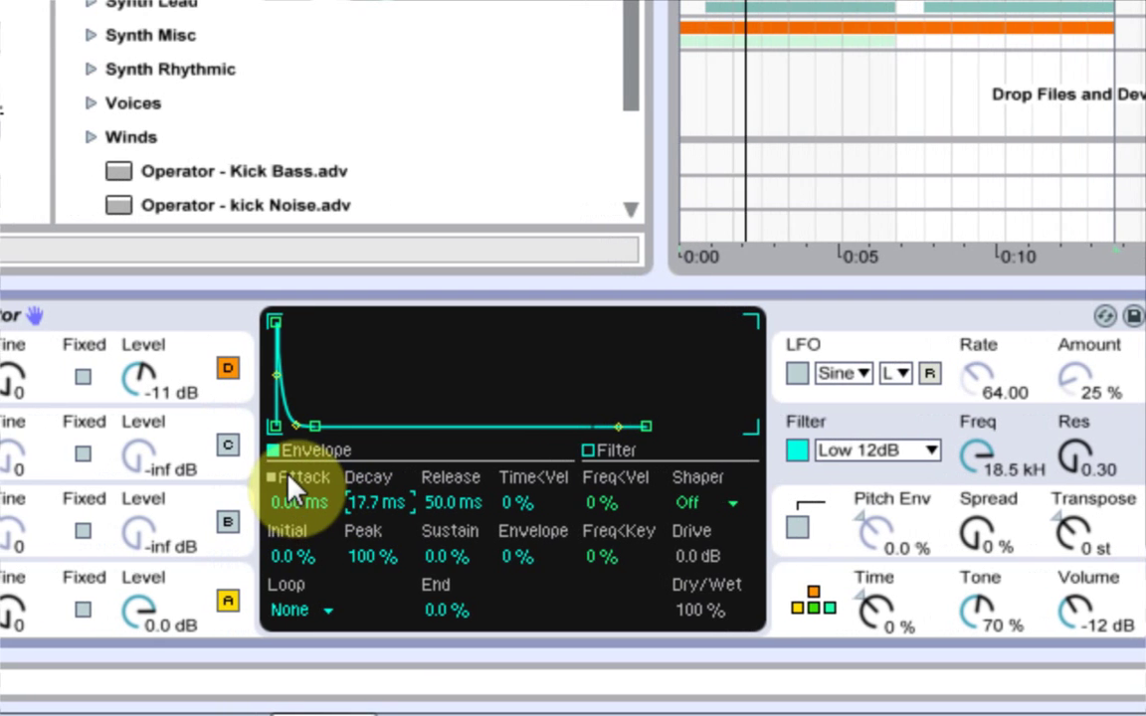
Step: Show the filter envelope's slope values and set its decay slope to -72 %
{"action": "left_click", "coordinate": [271, 477]}
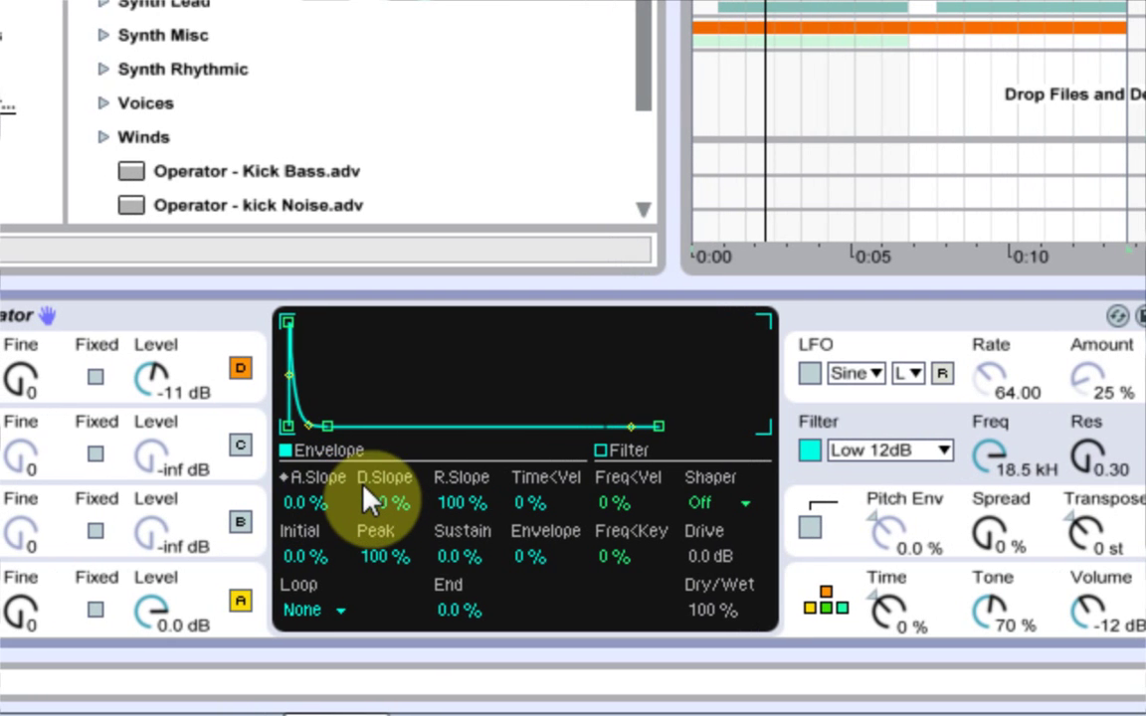
{"action": "left_click_drag", "start_coordinate": [368, 497], "coordinate": [391, 557]}
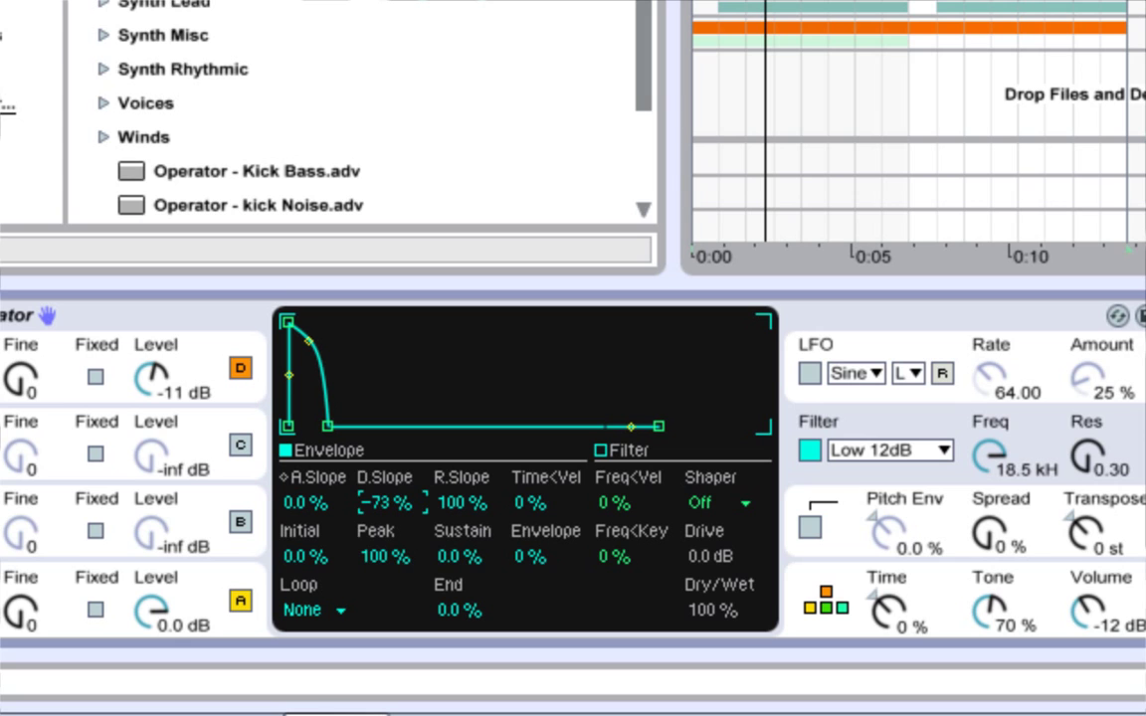
{"action": "left_click_drag", "start_coordinate": [370, 504], "coordinate": [370, 512]}
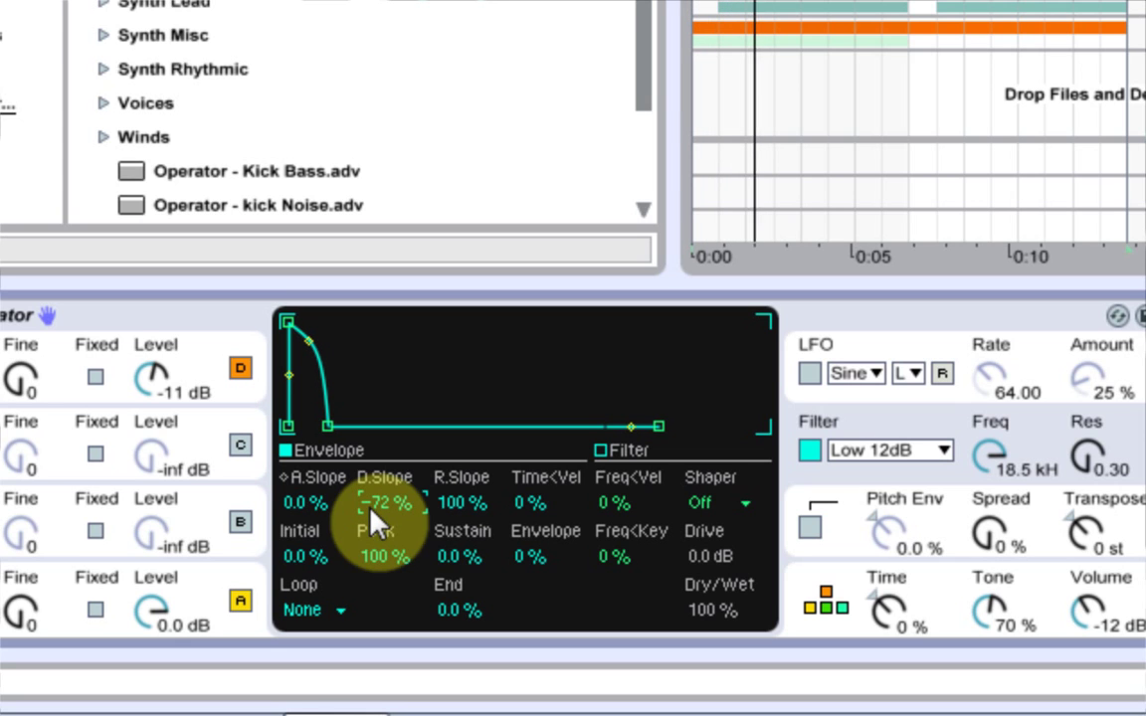
Step: Enable Operator's pitch envelope and set both the pitch envelope amount and the spread to 100 %
{"action": "left_click", "coordinate": [842, 542]}
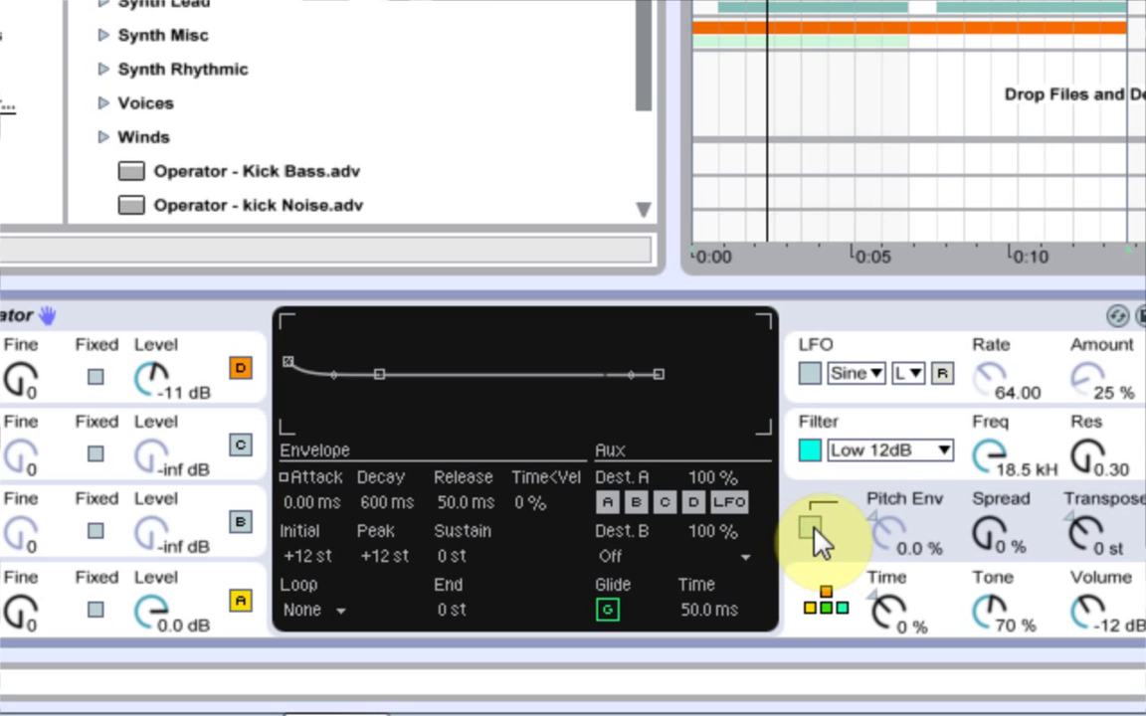
{"action": "left_click", "coordinate": [812, 528]}
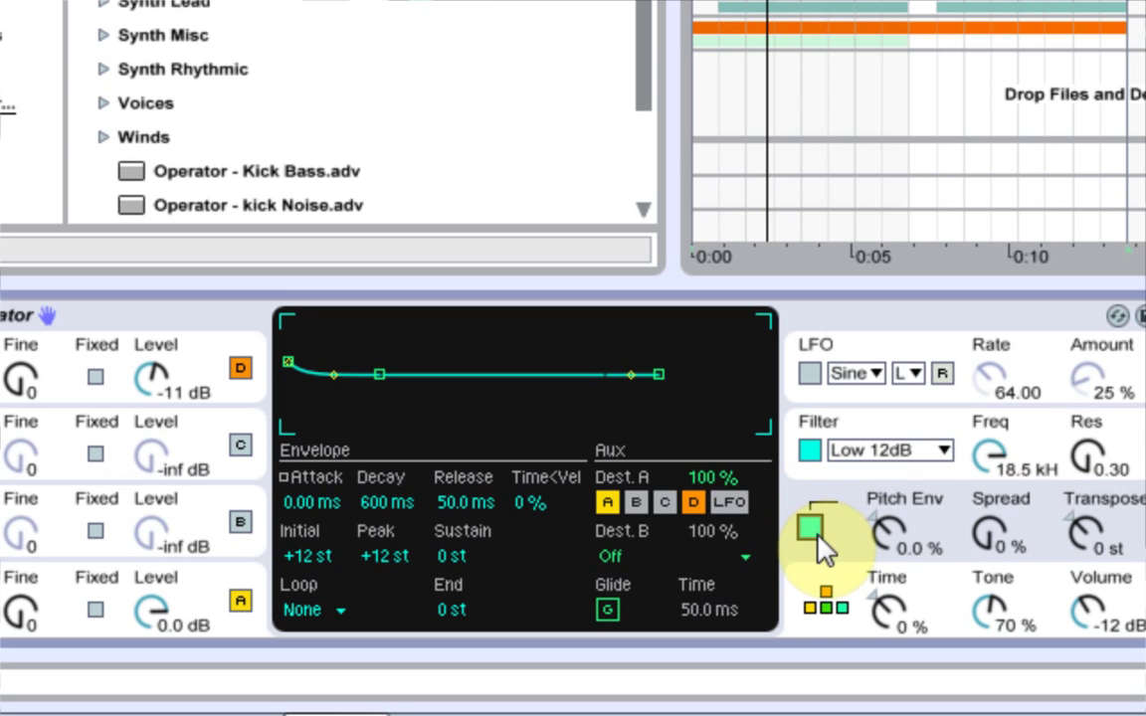
{"action": "left_click_drag", "start_coordinate": [888, 535], "coordinate": [888, 468]}
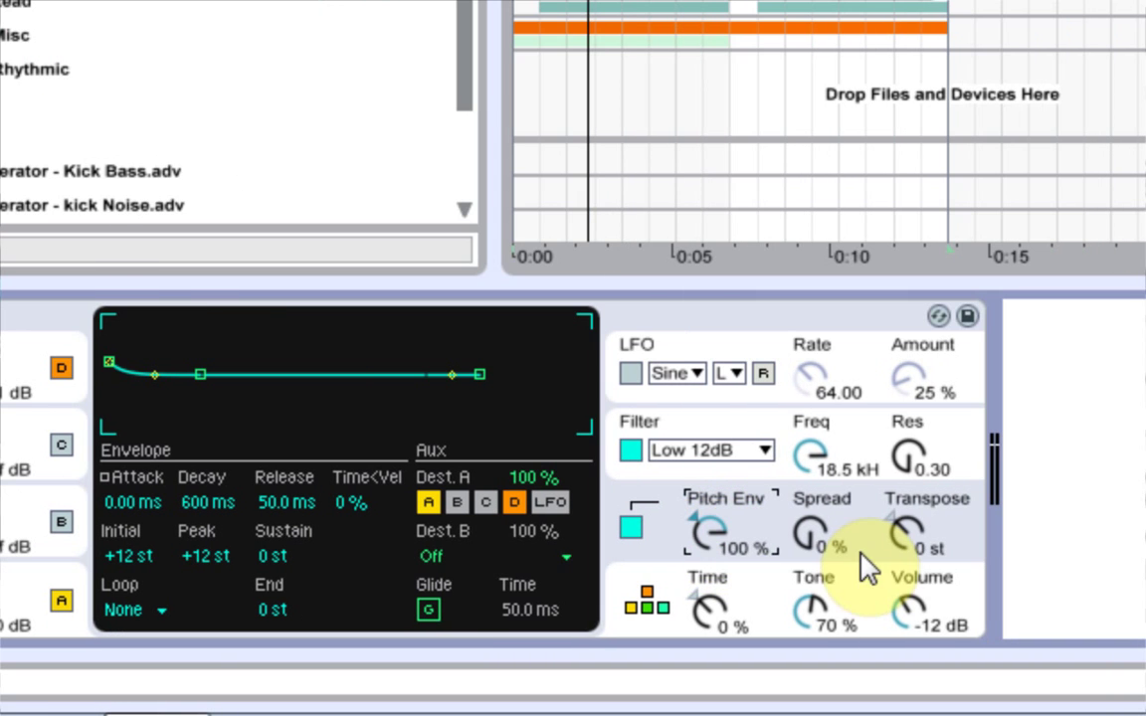
{"action": "left_click_drag", "start_coordinate": [822, 545], "coordinate": [822, 497]}
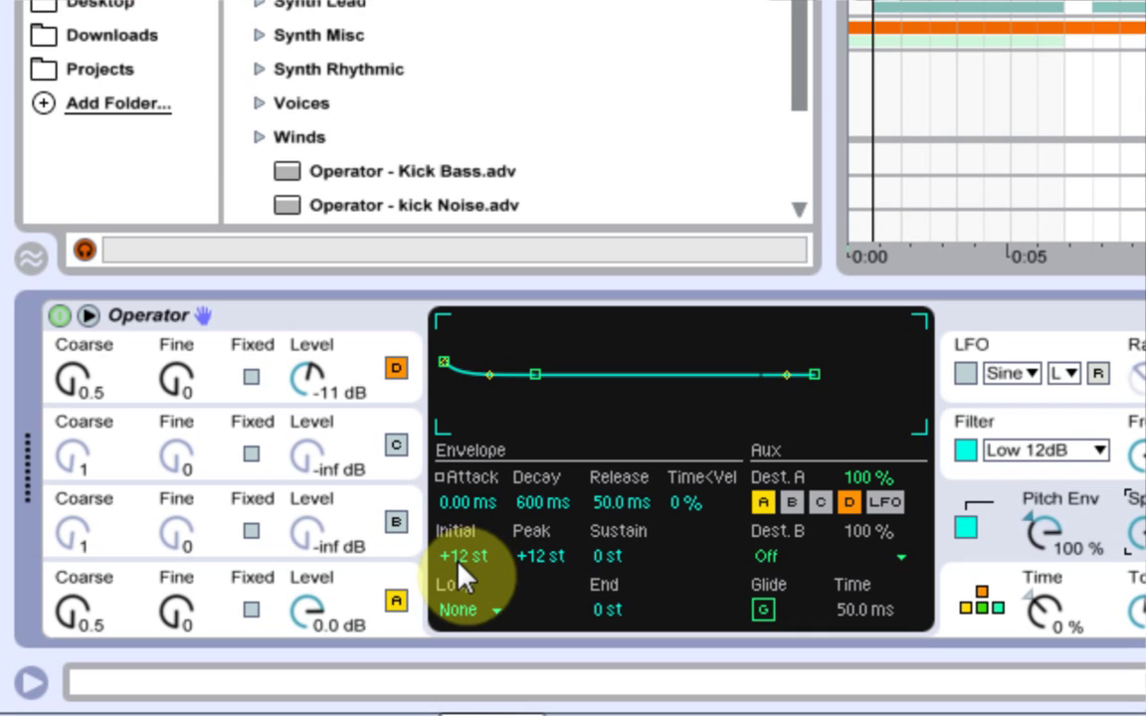
Step: Set the pitch envelope's initial, sustain and end levels to -48 st and its peak to +48 st
{"action": "left_click_drag", "start_coordinate": [460, 569], "coordinate": [460, 629]}
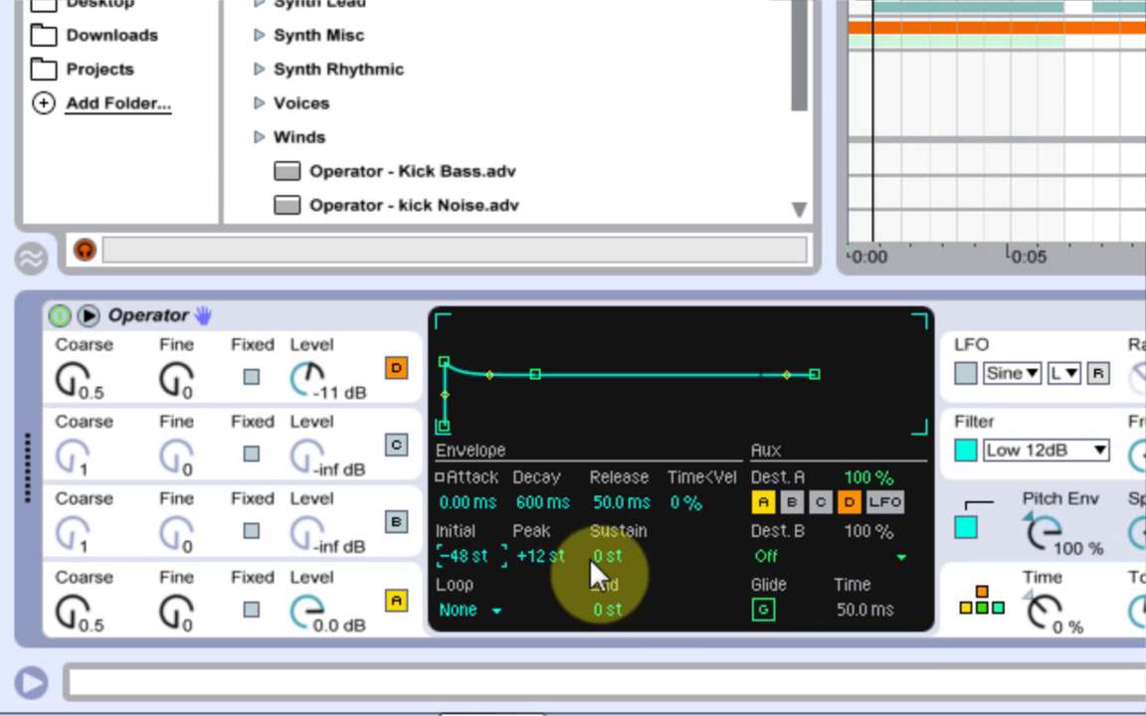
{"action": "left_click_drag", "start_coordinate": [529, 559], "coordinate": [529, 523]}
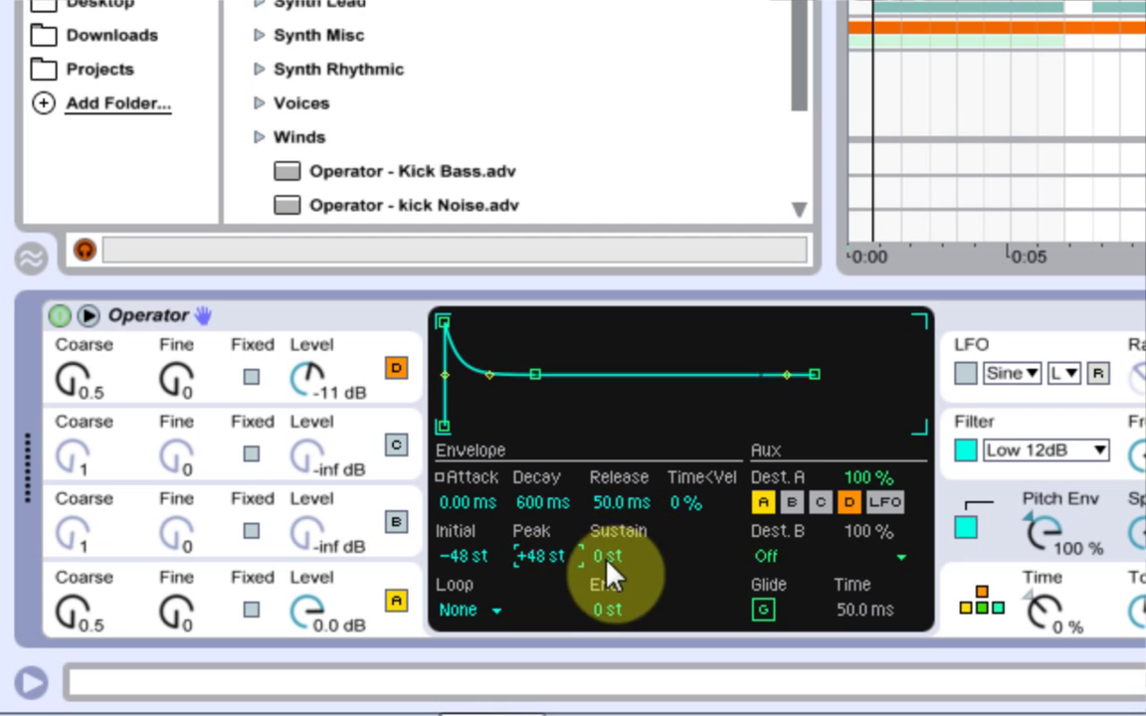
{"action": "left_click_drag", "start_coordinate": [605, 555], "coordinate": [637, 652]}
{"action": "left_click_drag", "start_coordinate": [610, 612], "coordinate": [610, 656]}
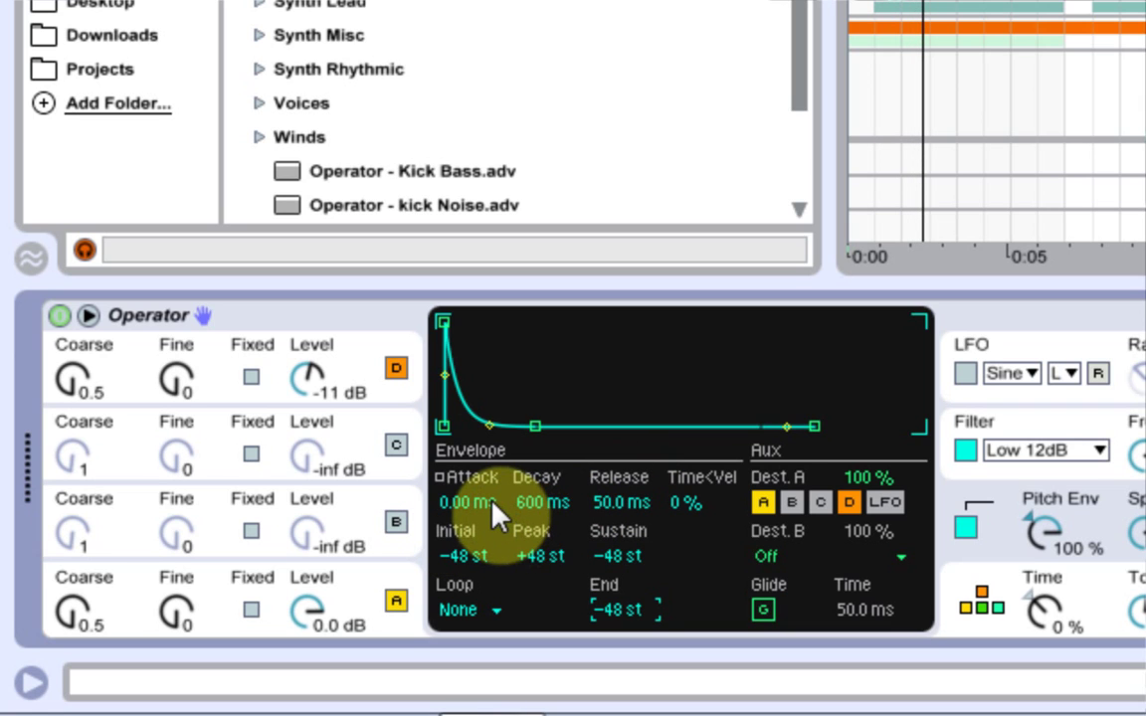
Step: Set the pitch envelope's decay to 18.6 ms and its release to 54.6 ms
{"action": "left_click", "coordinate": [540, 503]}
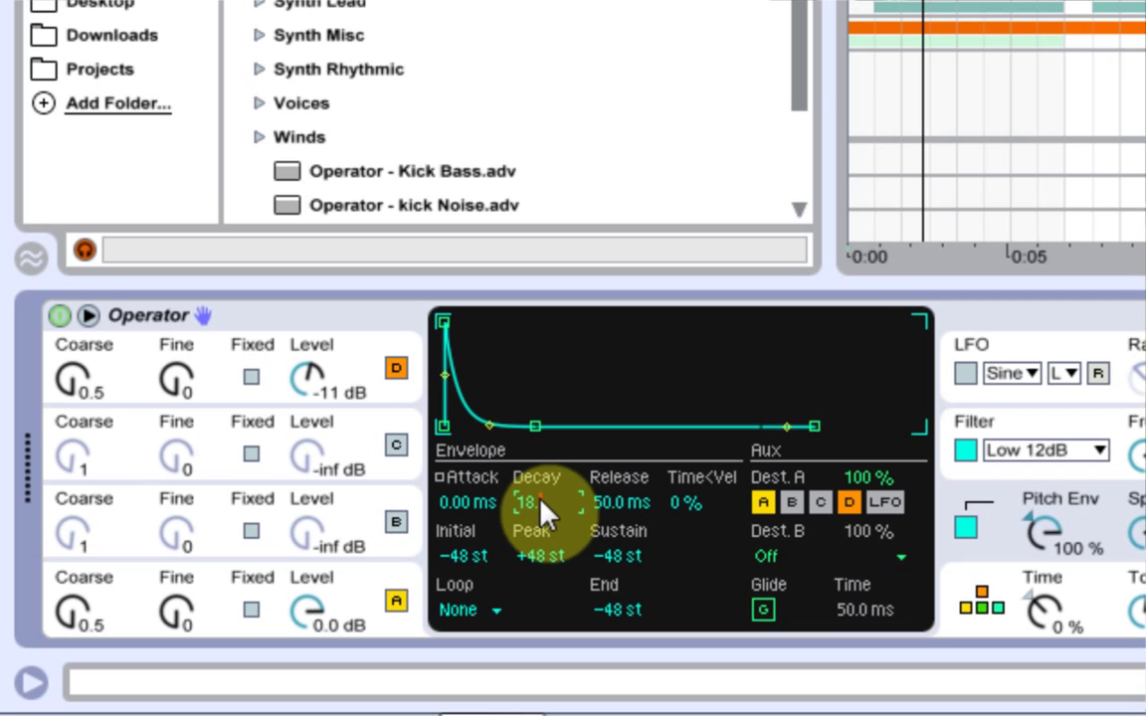
{"action": "type", "text": "18.6"}
{"action": "key", "text": "Return"}
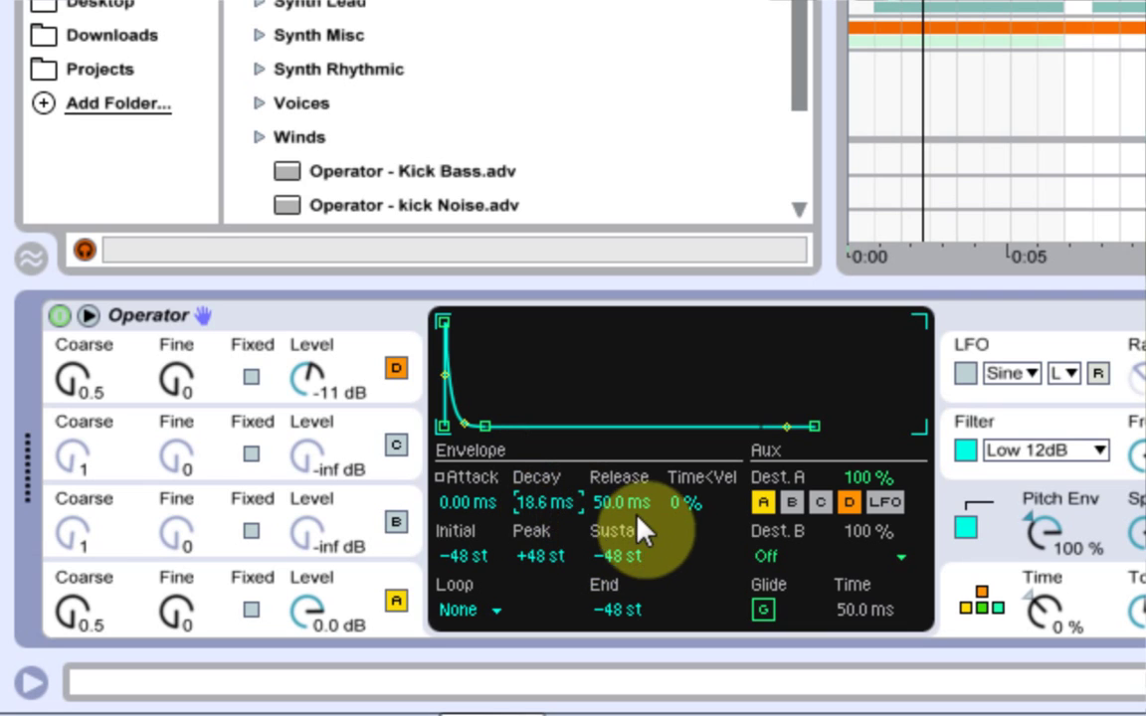
{"action": "left_click", "coordinate": [627, 505]}
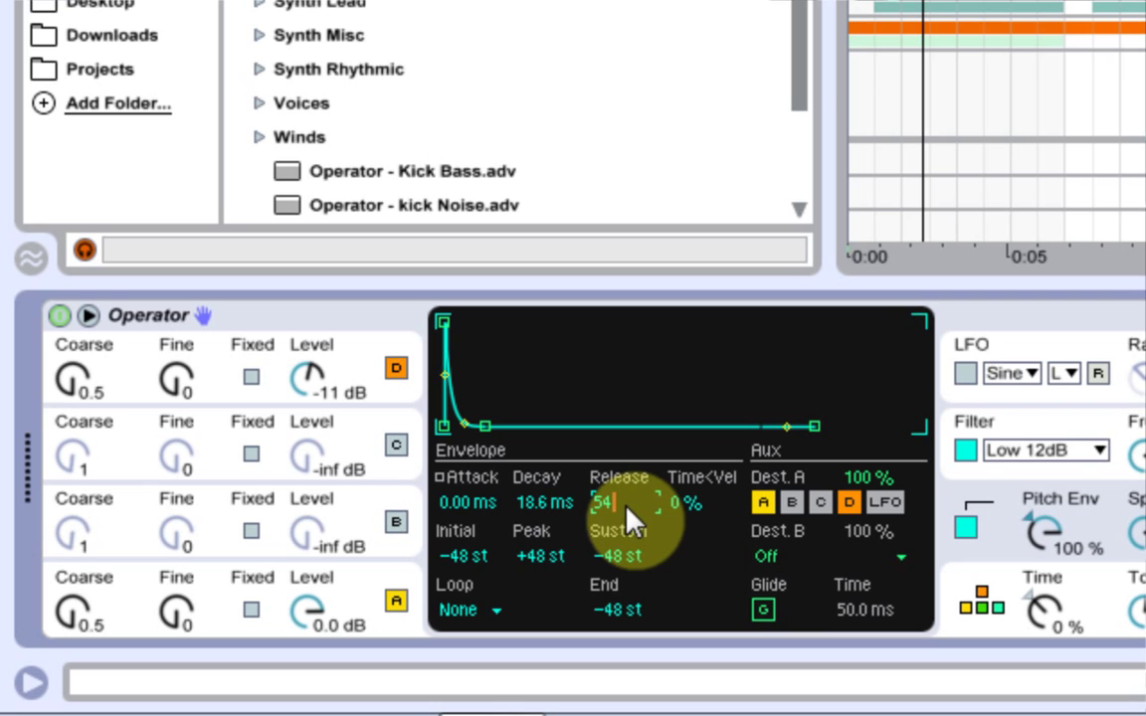
{"action": "type", "text": "54.6 ms"}
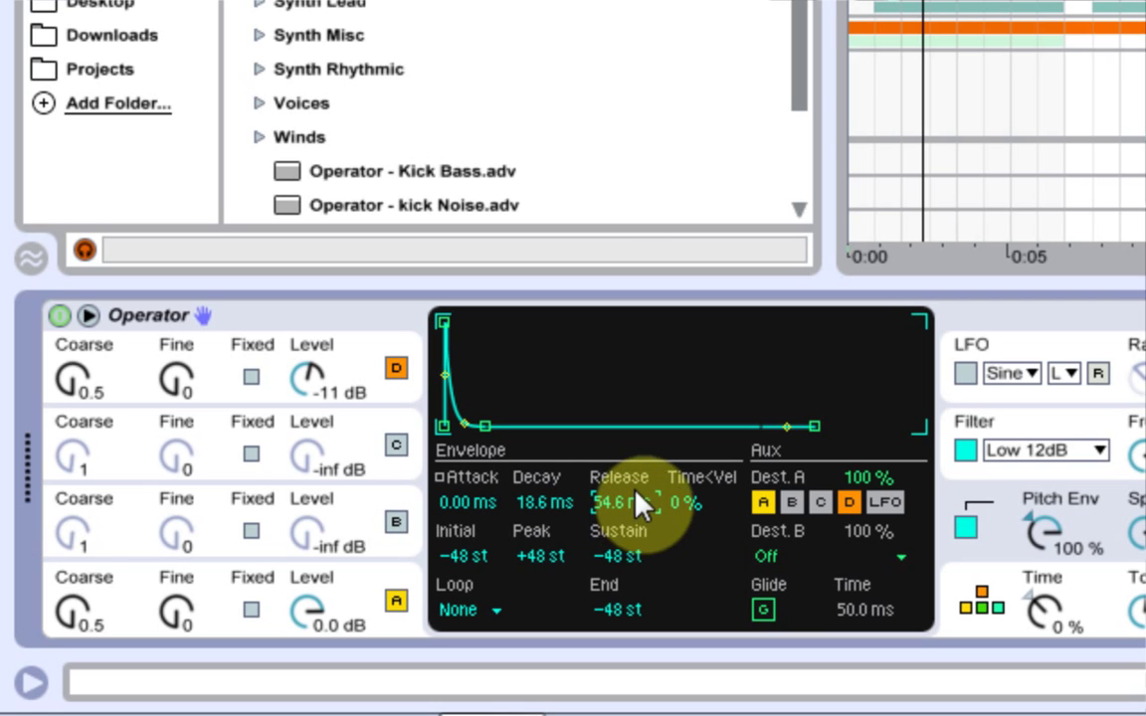
{"action": "key", "text": "Return"}
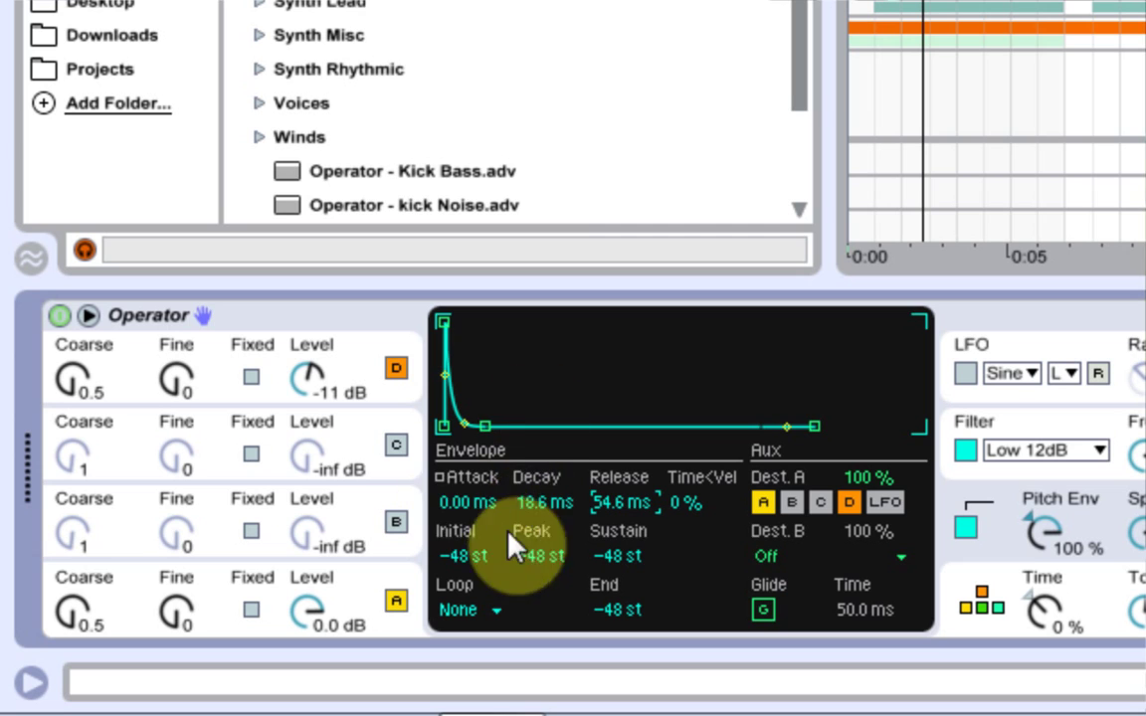
Step: Set the pitch envelope's decay slope to 48 % and its attack slope to -100 %
{"action": "left_click", "coordinate": [440, 478]}
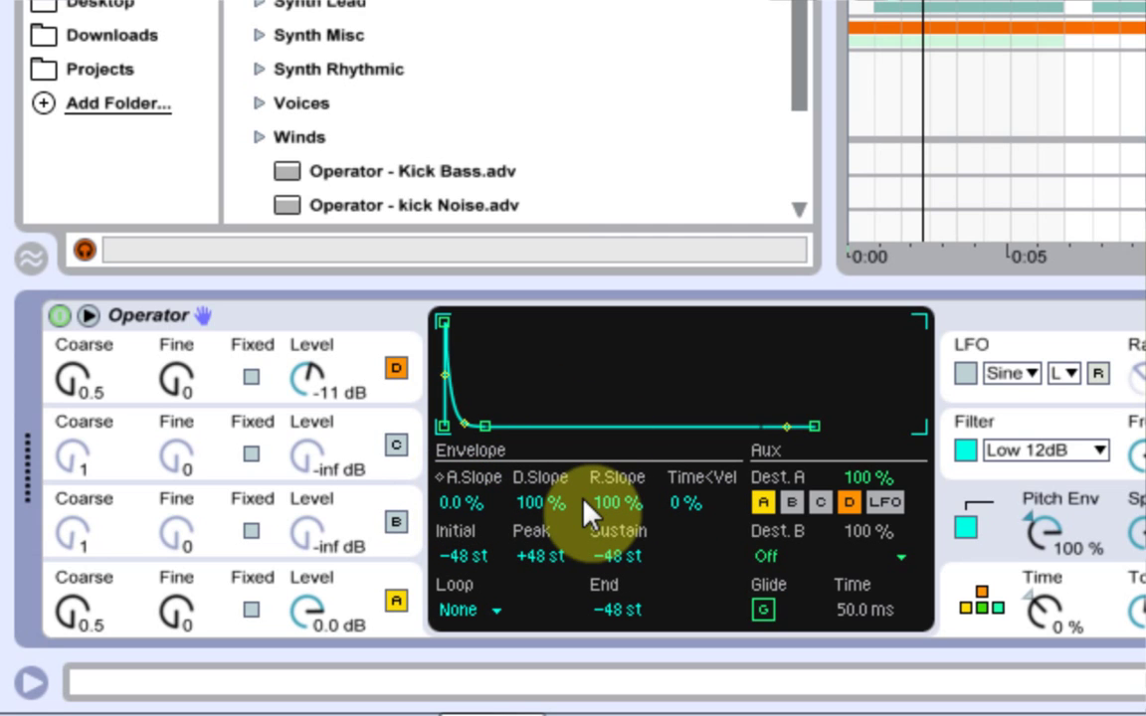
{"action": "left_click_drag", "start_coordinate": [478, 537], "coordinate": [498, 497]}
{"action": "left_click", "coordinate": [538, 502]}
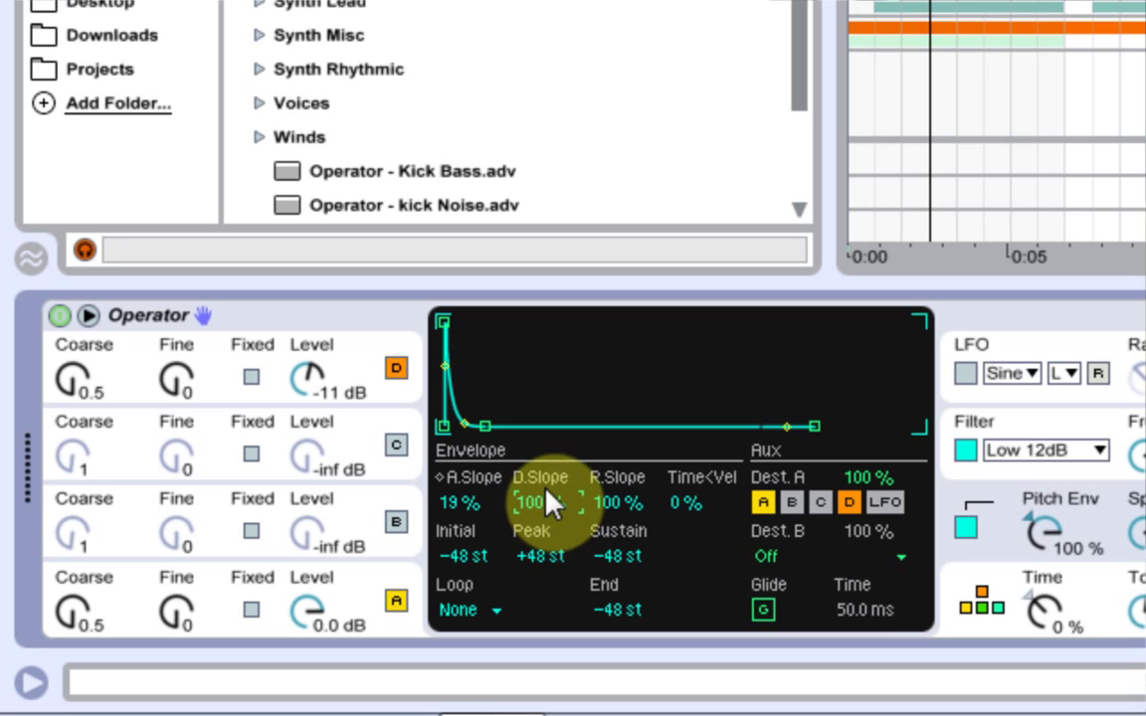
{"action": "type", "text": "48"}
{"action": "key", "text": "Return"}
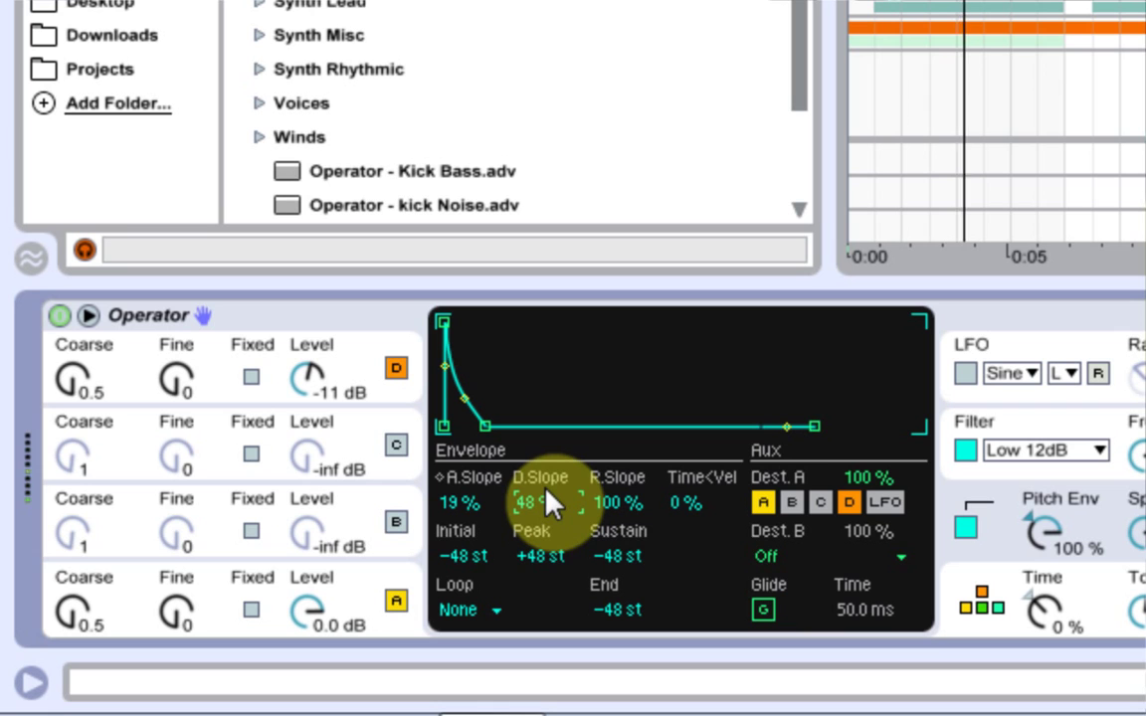
{"action": "key", "text": "Left"}
{"action": "type", "text": "-100"}
{"action": "key", "text": "Return"}
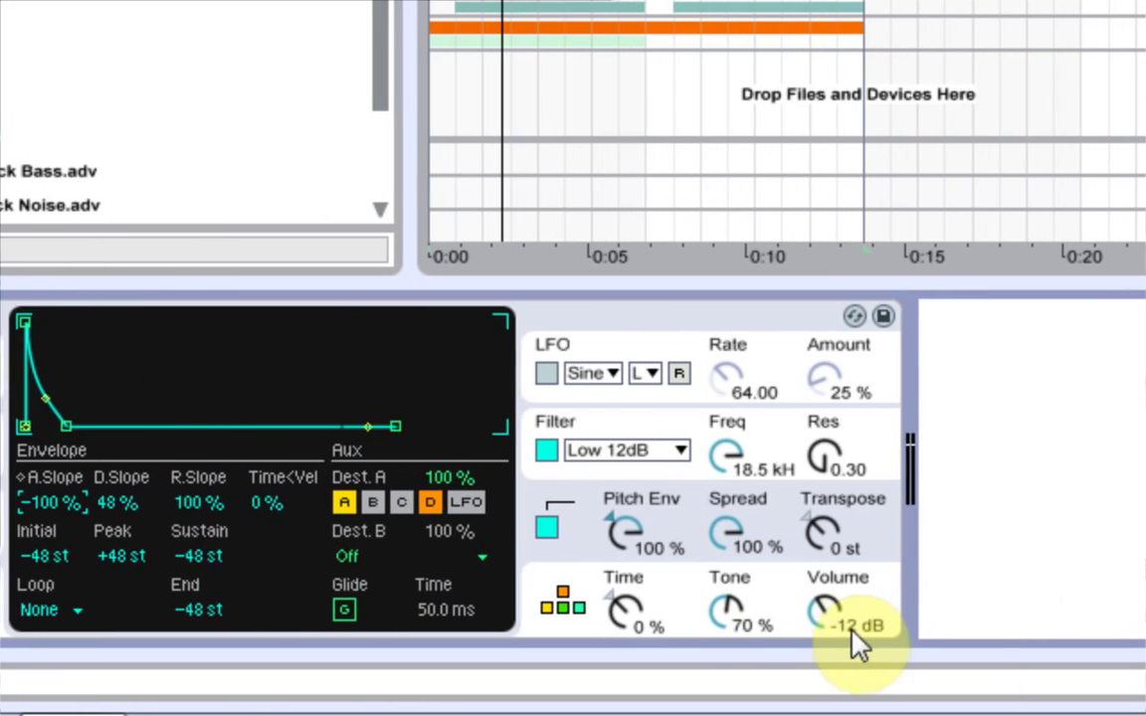
Step: Set Operator's output volume to -3 dB and stop playback
{"action": "left_click", "coordinate": [846, 631]}
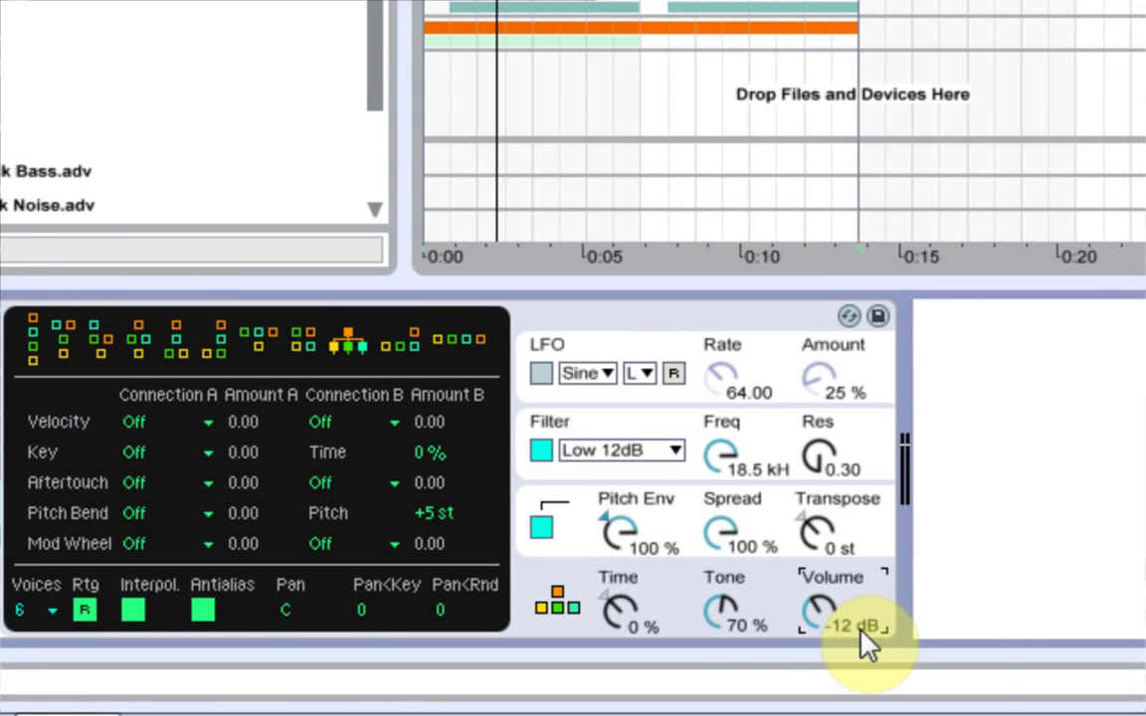
{"action": "type", "text": "-"}
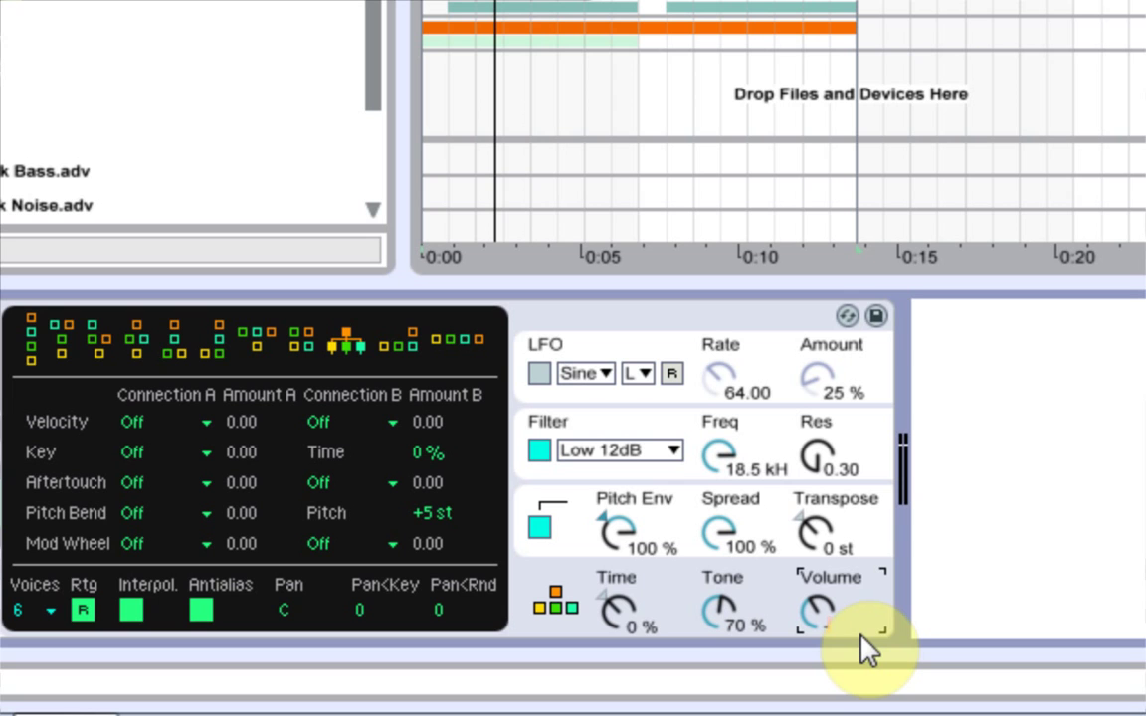
{"action": "type", "text": "3"}
{"action": "key", "text": "Return"}
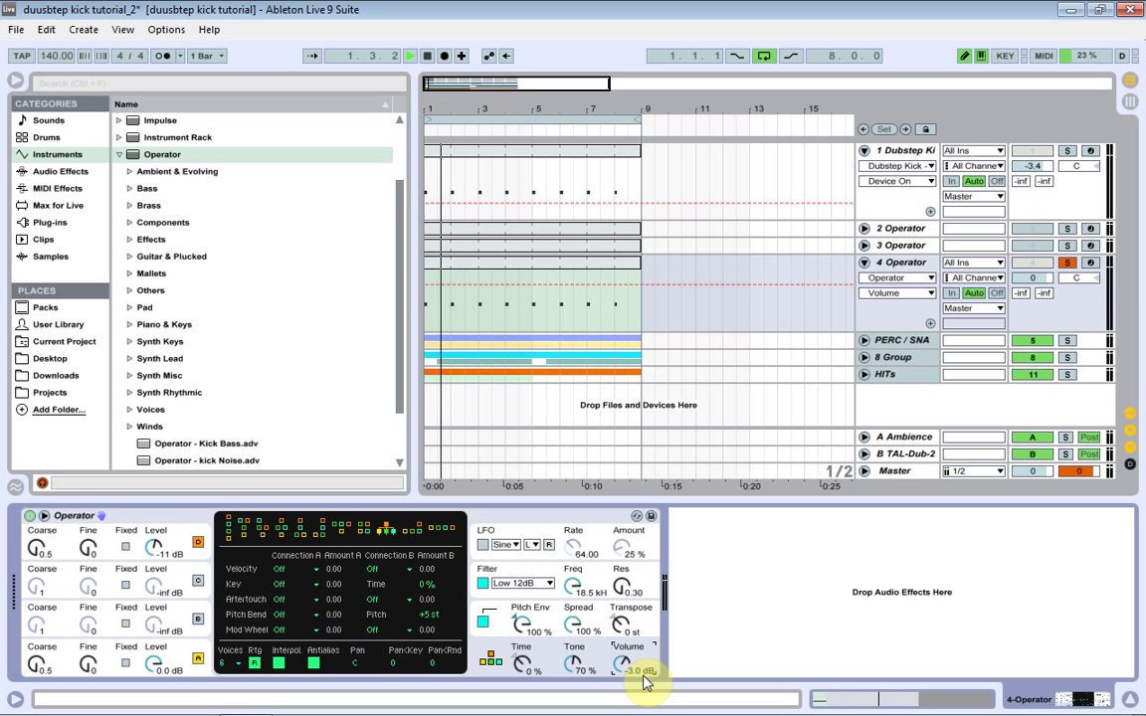
{"action": "key", "text": "space"}
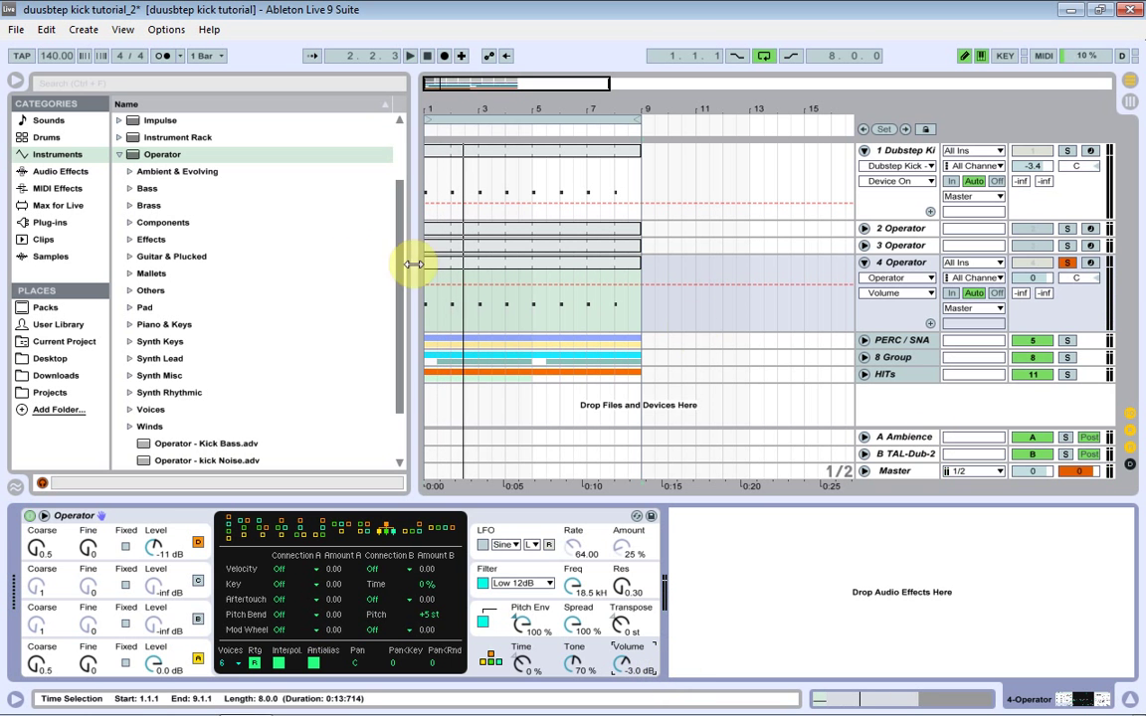
Step: Solo all three Operator tracks (2, 3 and 4) and play the layered kick briefly
{"action": "left_click", "coordinate": [1067, 261]}
{"action": "left_click", "coordinate": [1066, 245], "text": "ctrl"}
{"action": "left_click", "coordinate": [1066, 227], "text": "ctrl"}
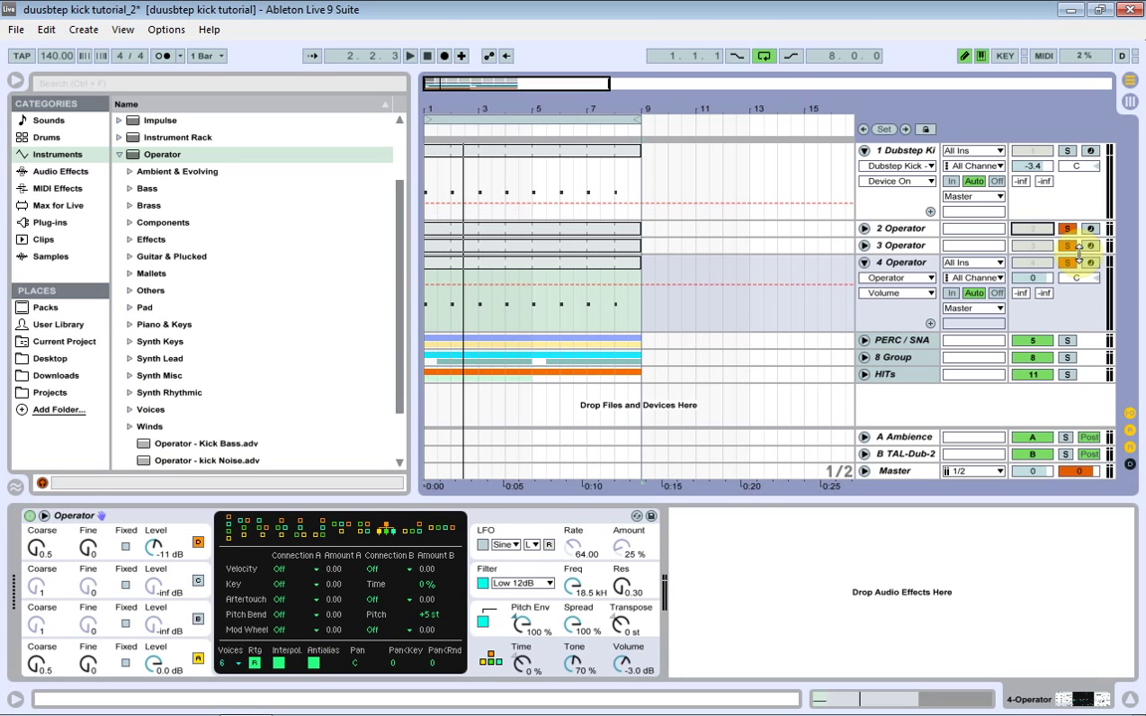
{"action": "key", "text": "space"}
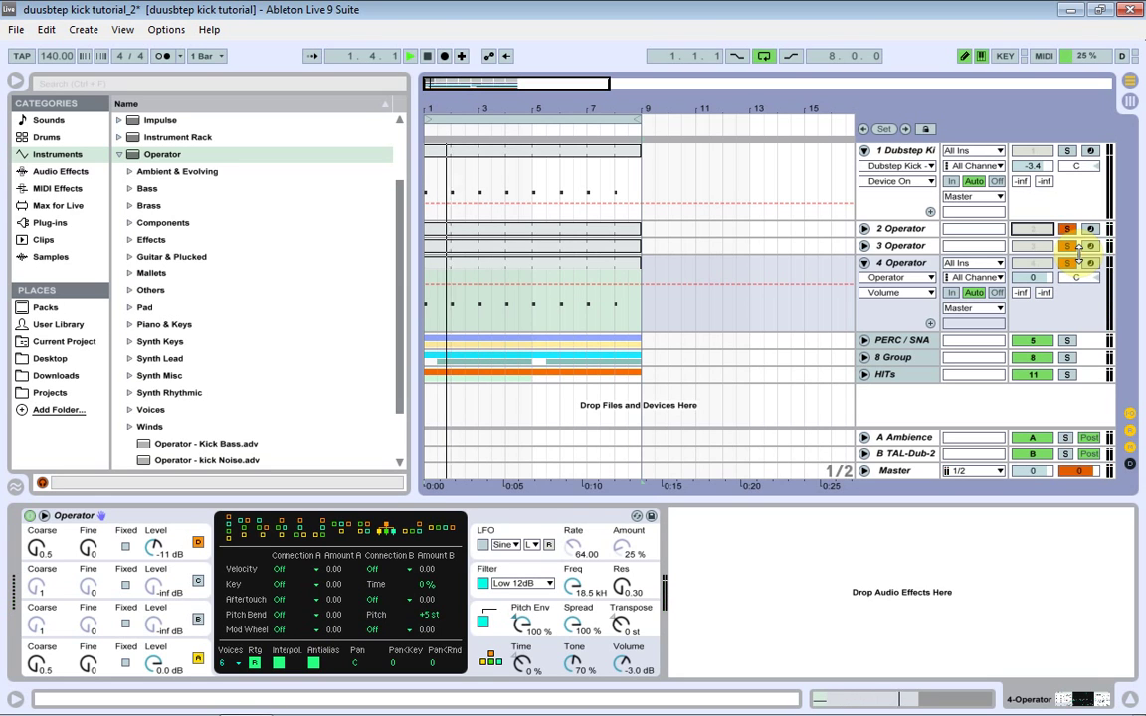
{"action": "key", "text": "space"}
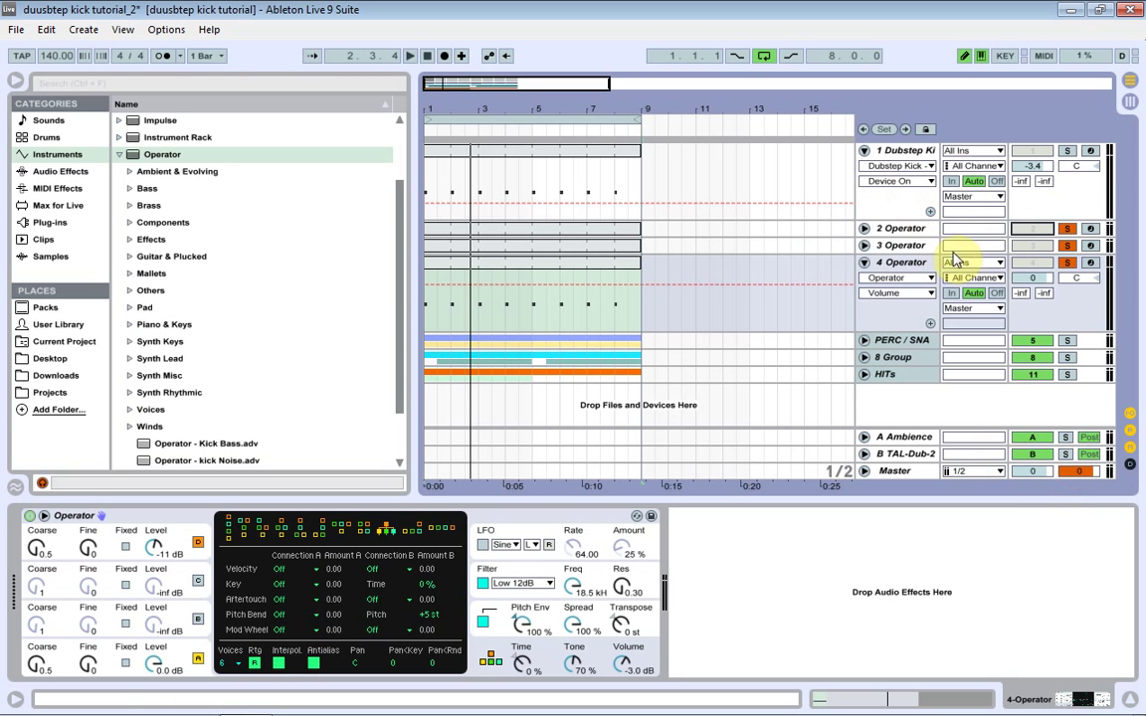
Step: Select the three Operator tracks, set the track volume to -1.9 dB while auditioning, and fold track 4
{"action": "left_click", "coordinate": [880, 228], "text": "shift"}
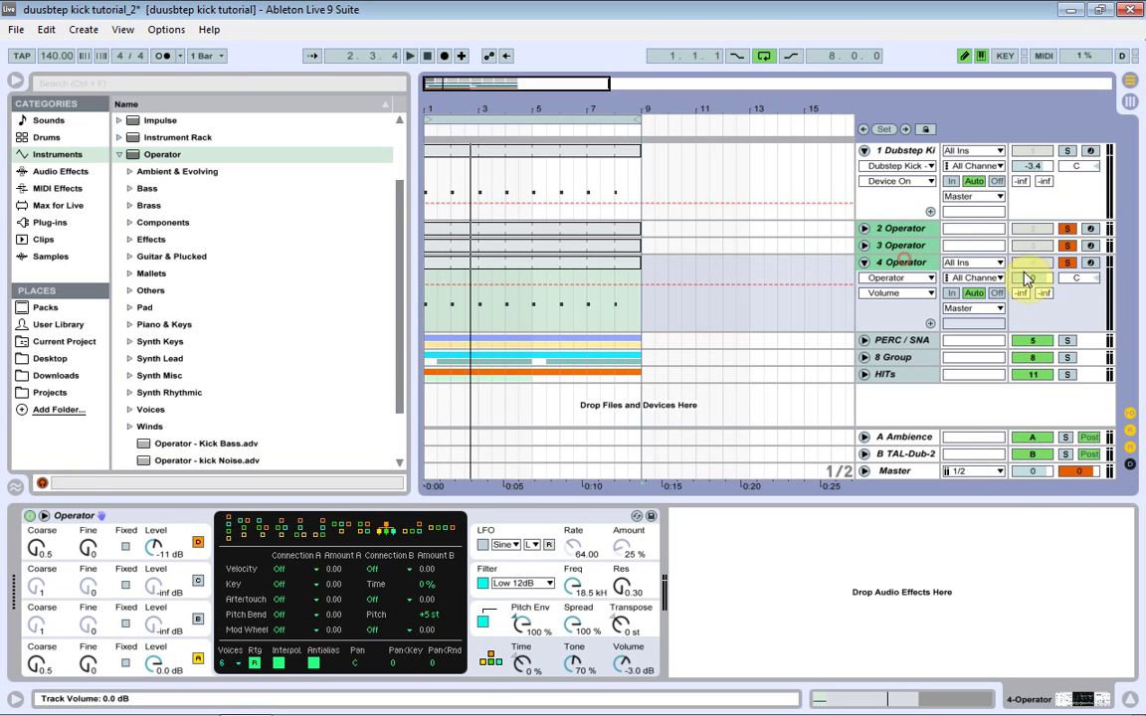
{"action": "left_click_drag", "start_coordinate": [1032, 277], "coordinate": [1037, 293]}
{"action": "key", "text": "space"}
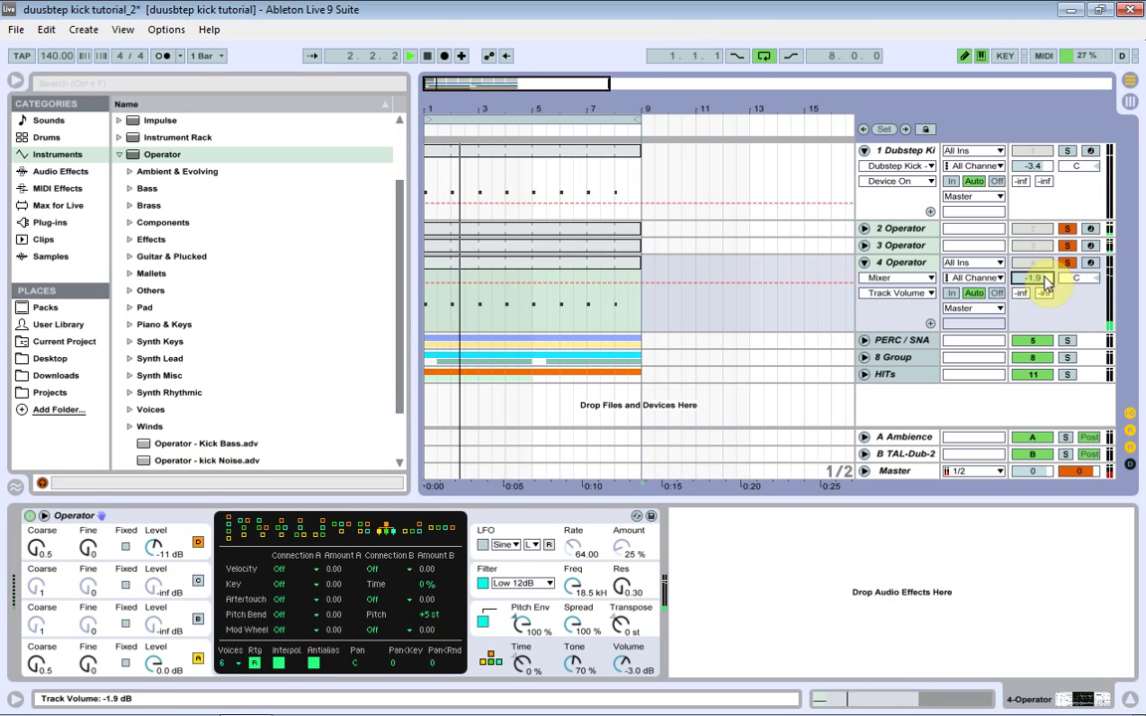
{"action": "left_click", "coordinate": [865, 262]}
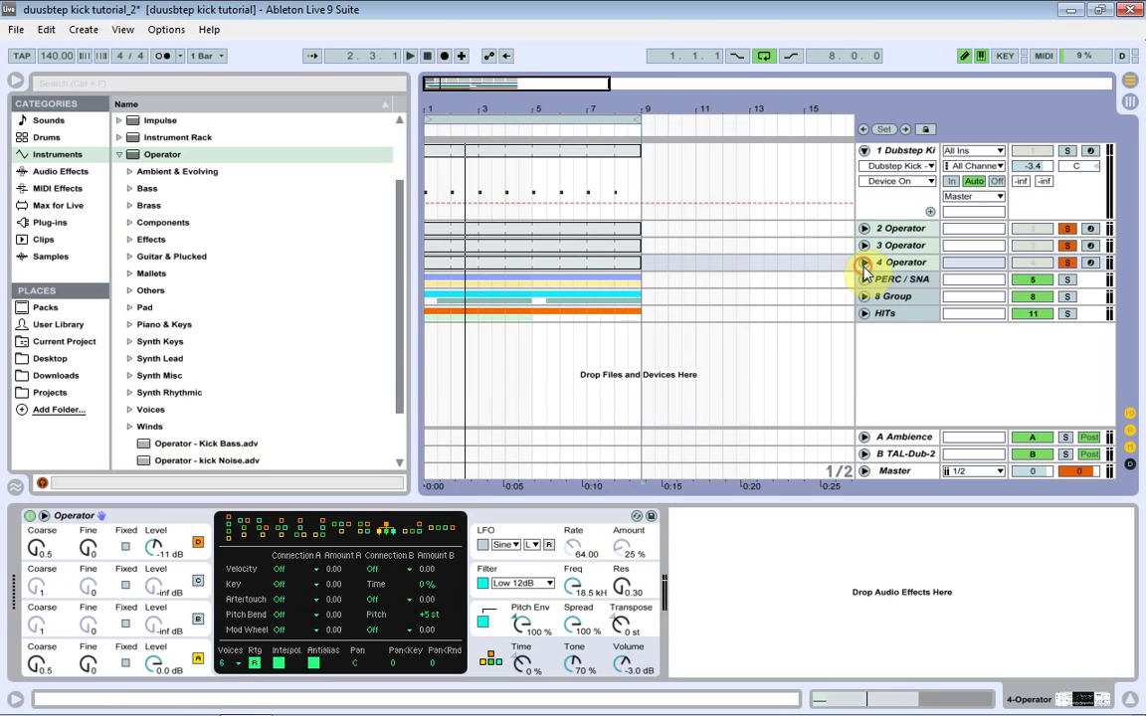